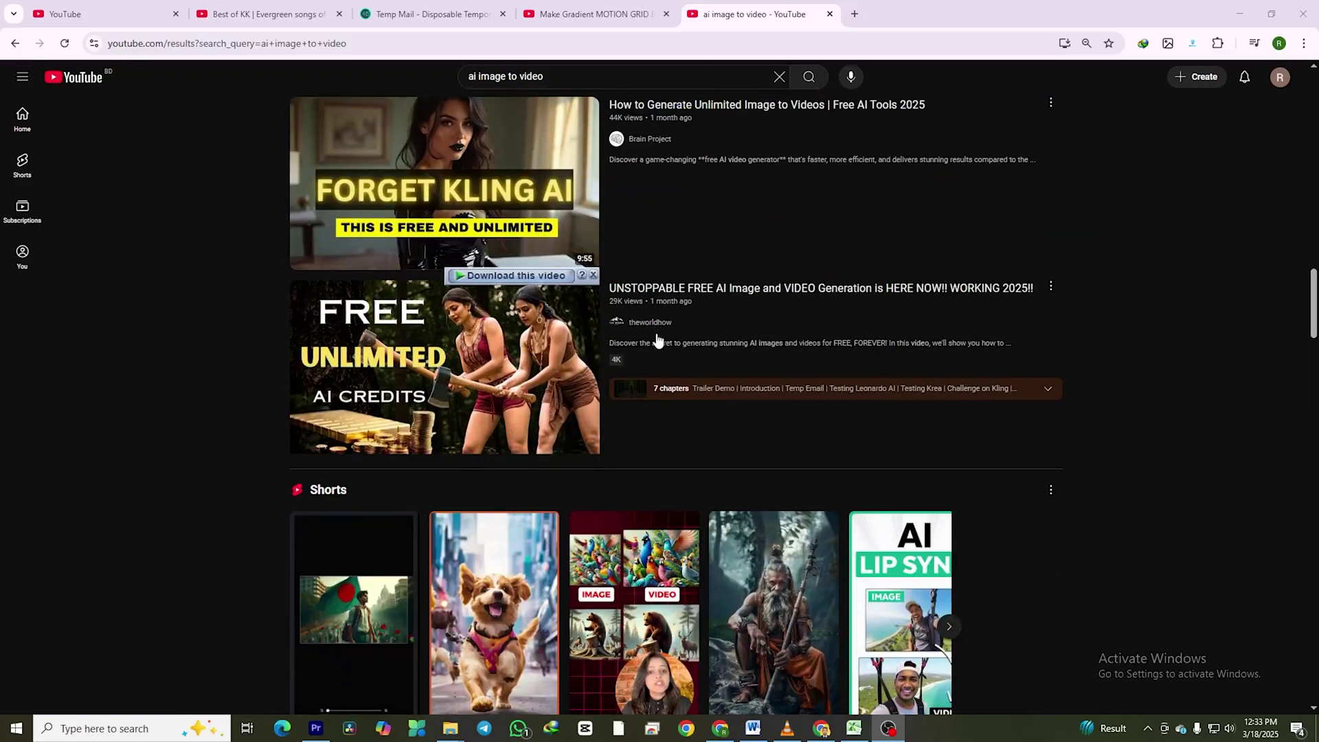
Look over the YouTube results for "ai image to video" and the community video gallery on digen.ai
scroll(654, 333, "down", 4)
scroll(658, 338, "down", 5)
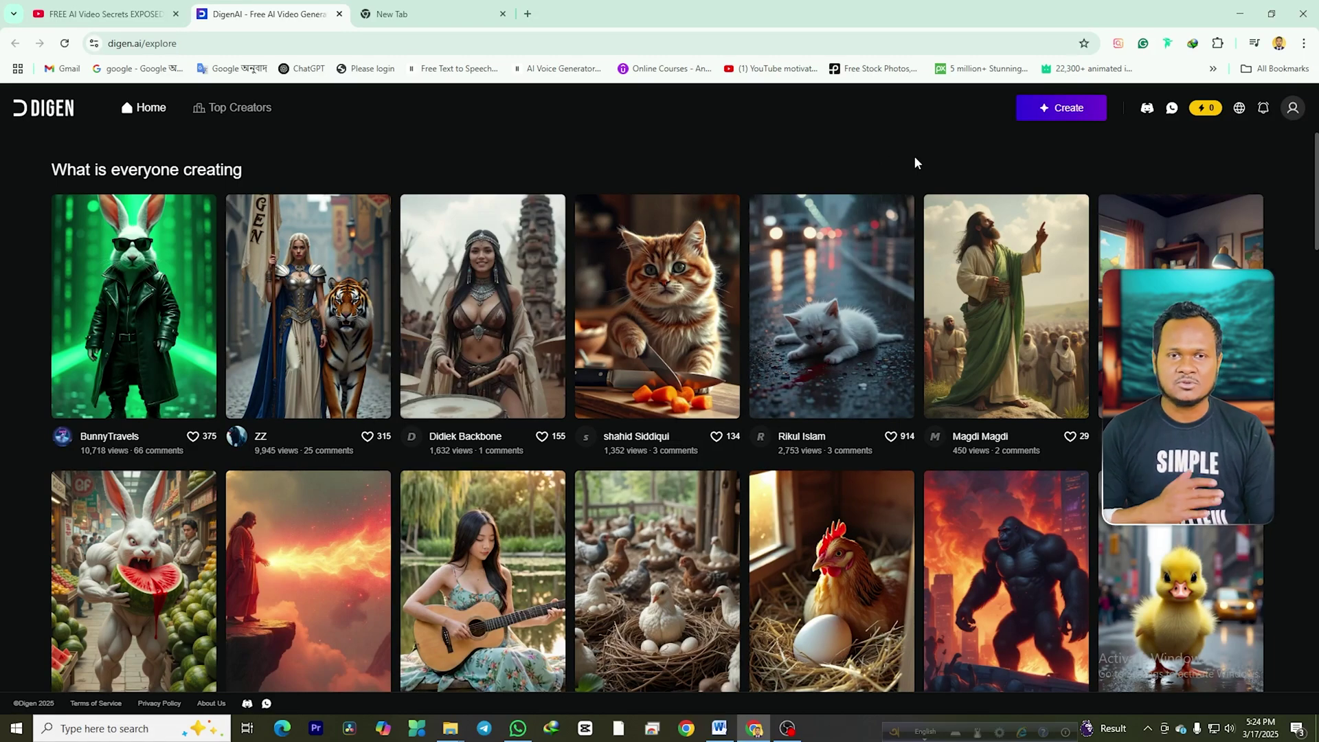
scroll(498, 369, "down", 9)
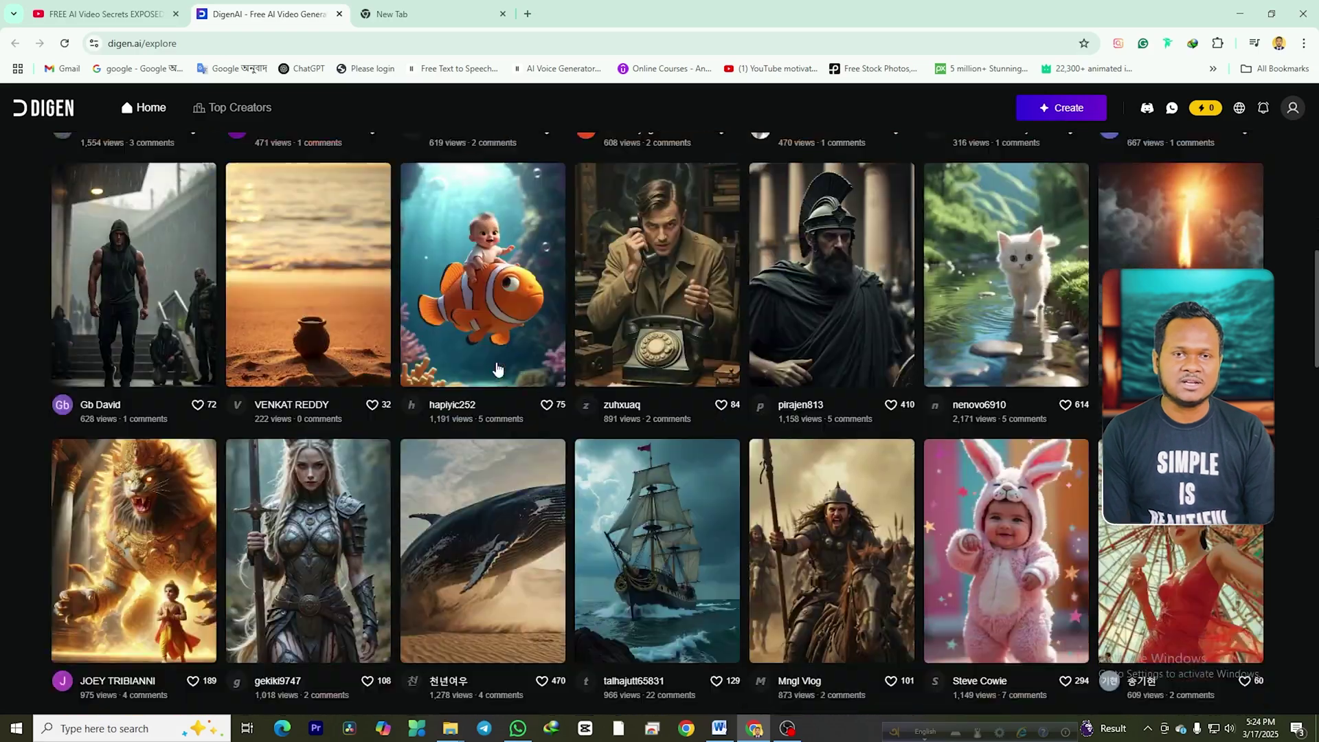
scroll(498, 369, "down", 3)
scroll(306, 357, "up", 12)
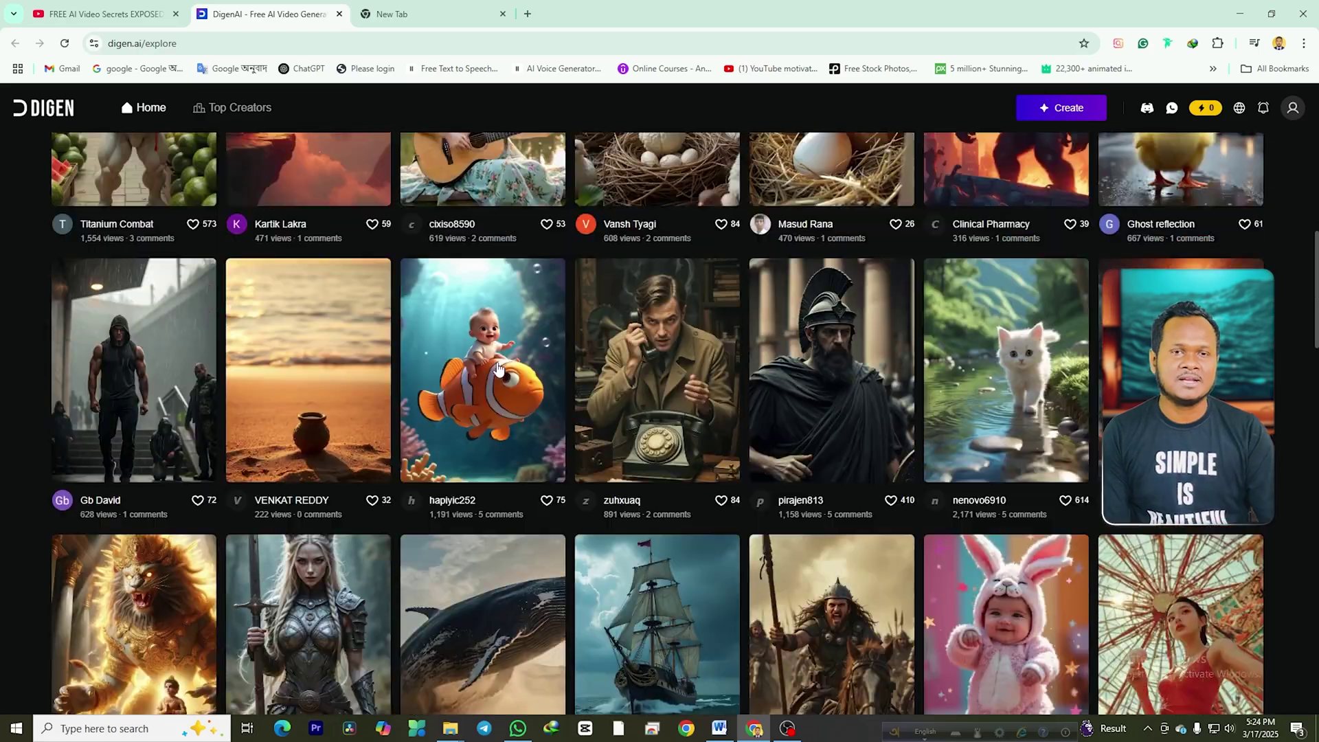
left_click(338, 340)
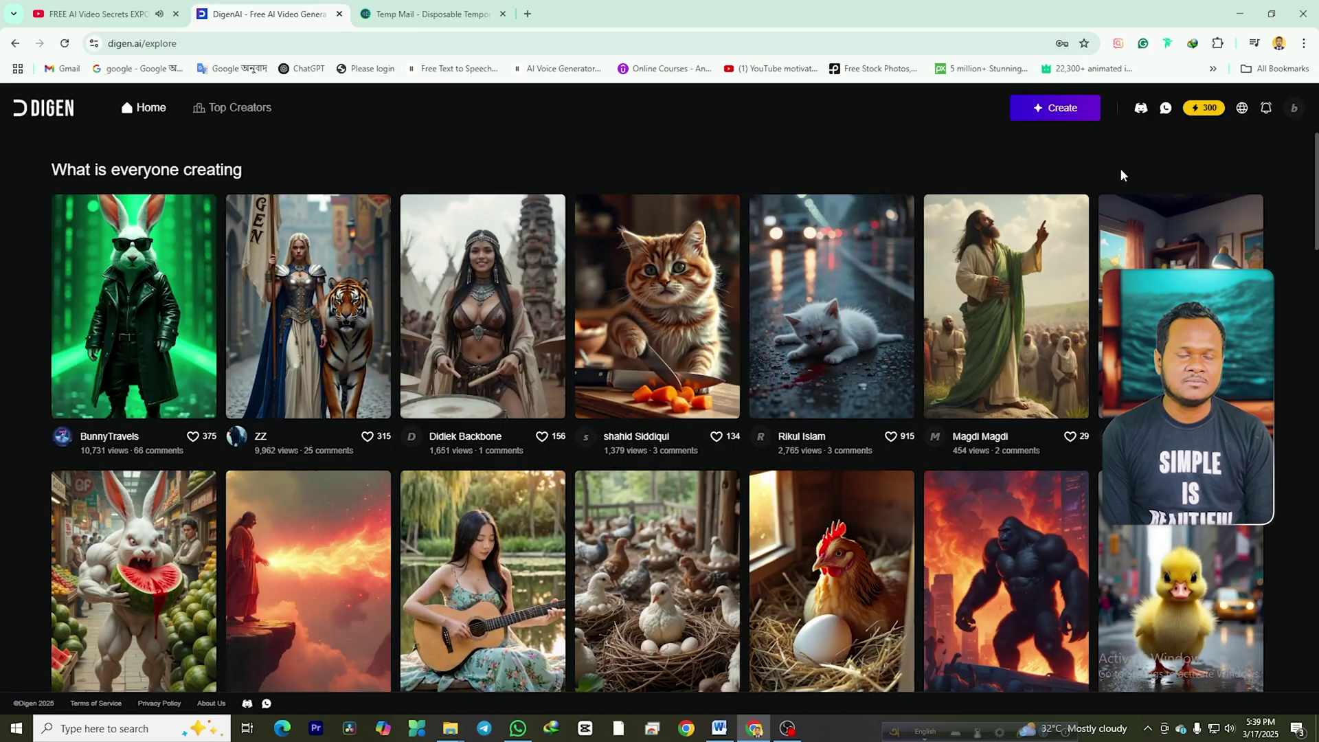
Start creating a video on digen.ai and open the free email sign-up form for a new account
left_click(1063, 108)
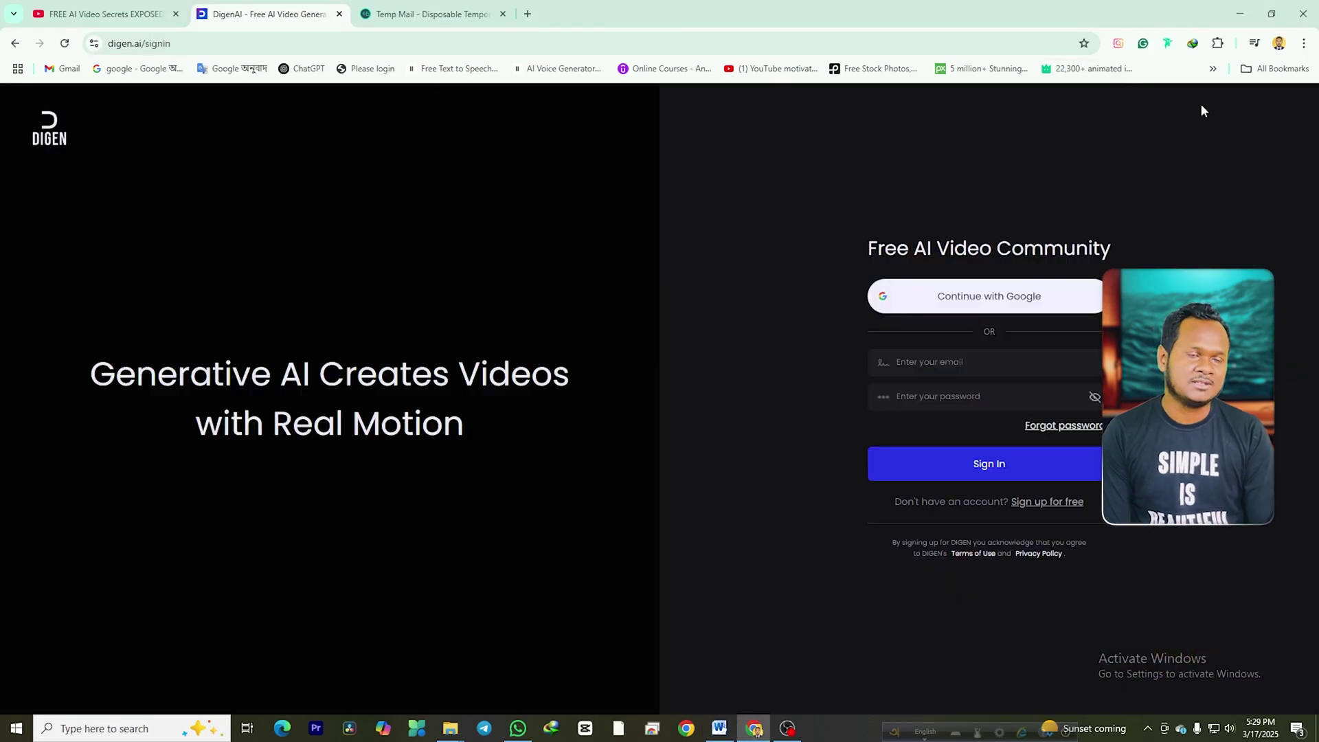
left_click(1050, 503)
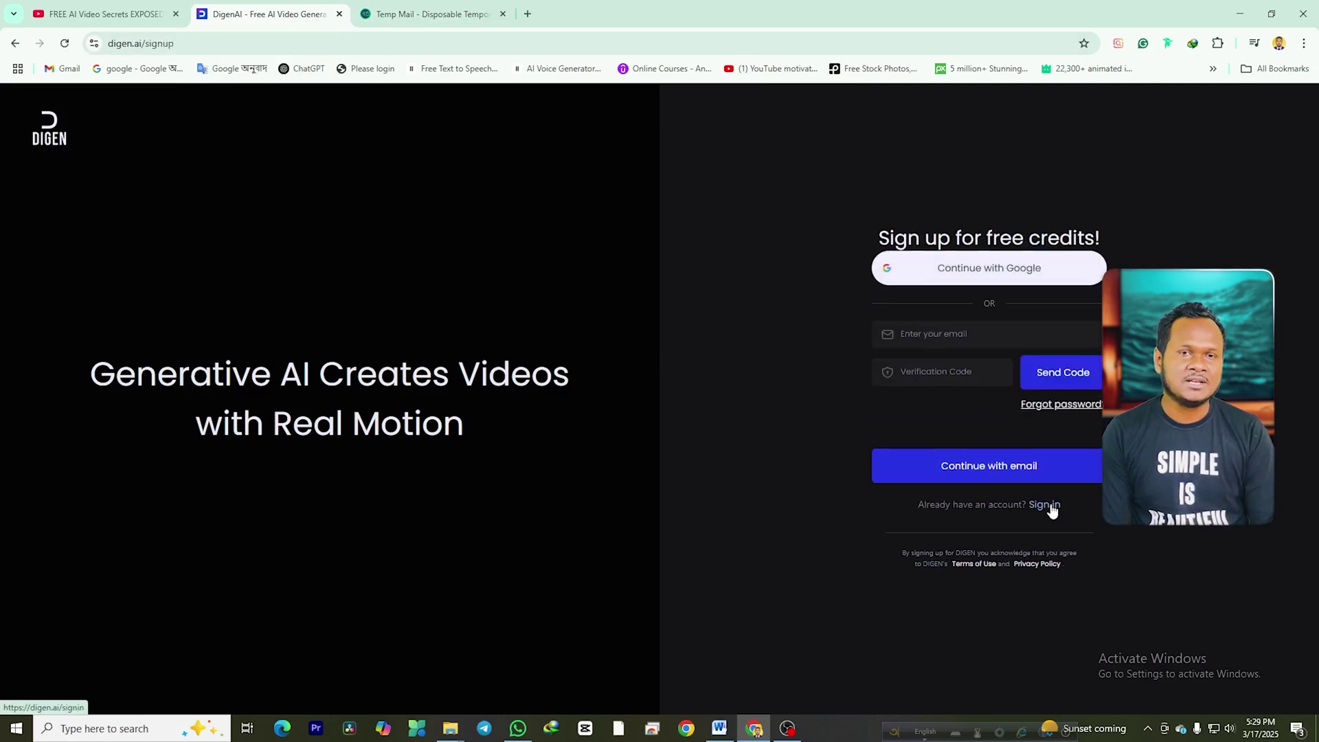
left_click(951, 333)
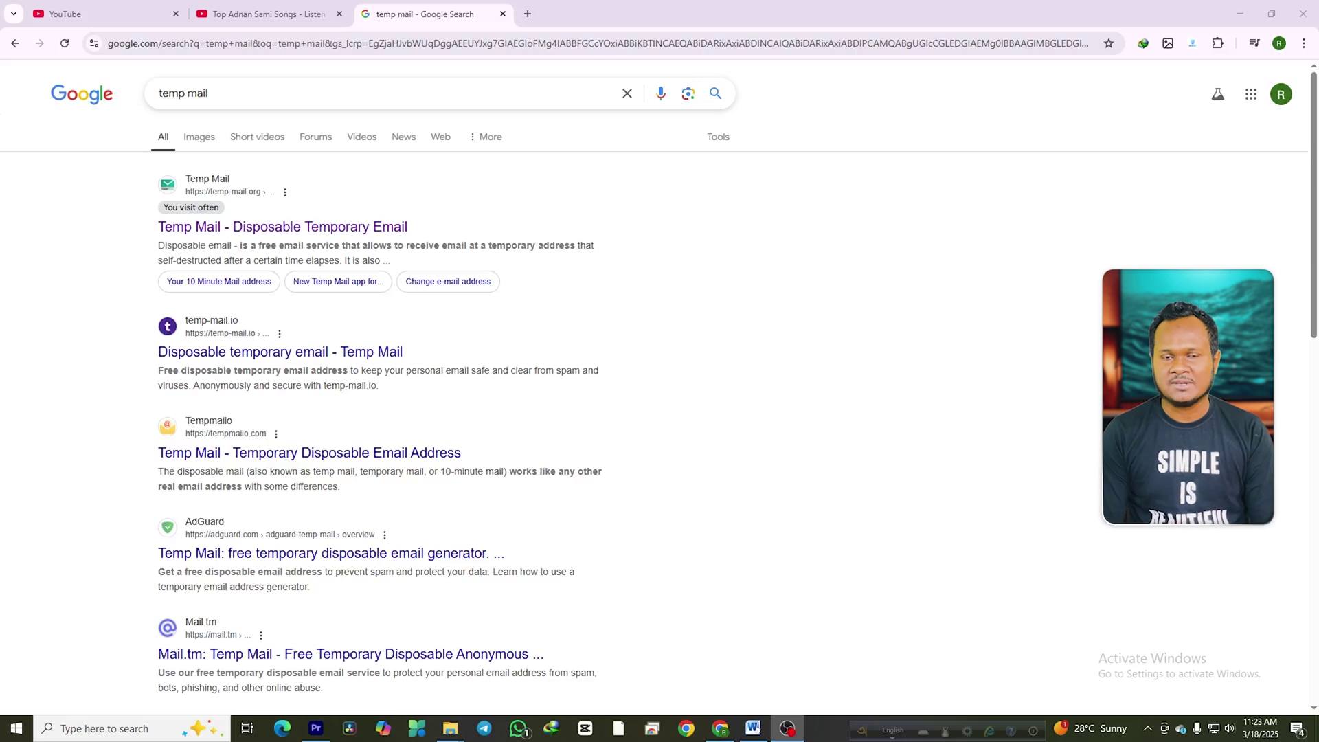
Search Google for "temp mail" and open the Temp Mail disposable email site at temp-mail.org
left_click(244, 88)
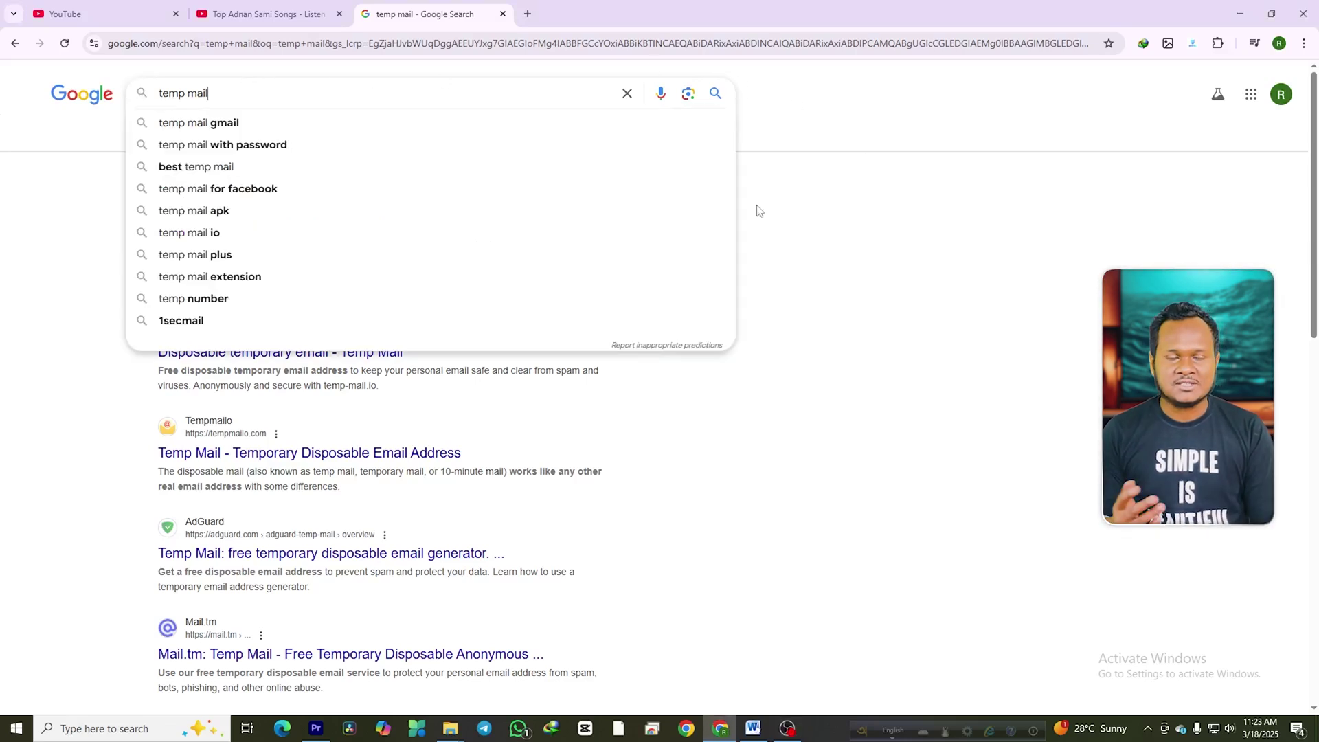
left_click(712, 97)
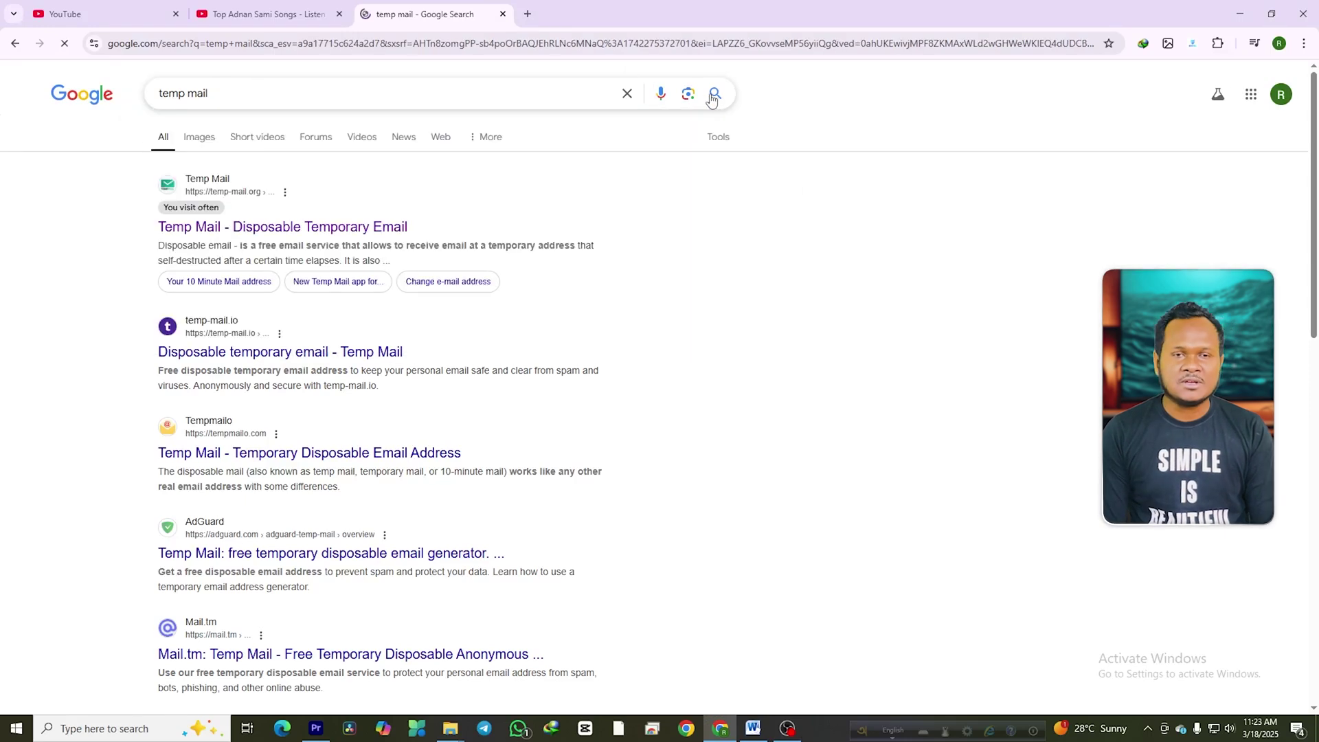
left_click(204, 237)
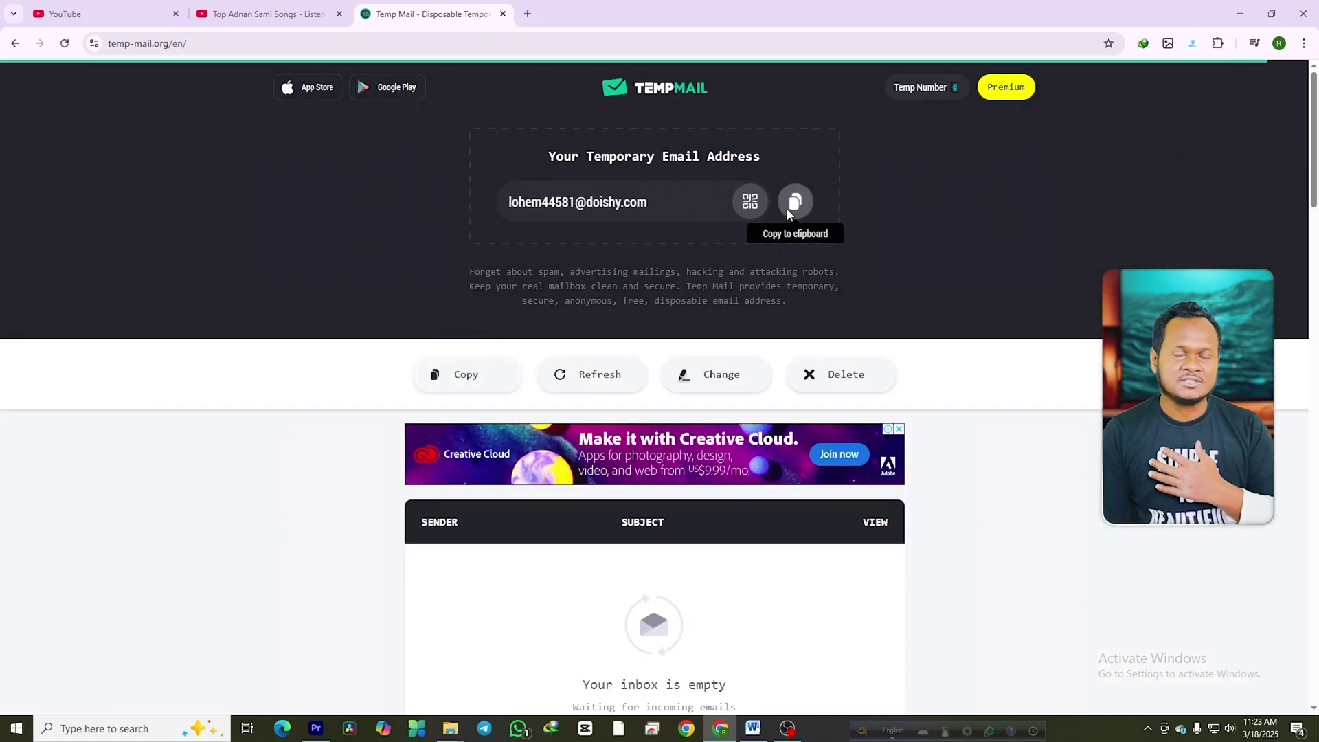
Copy a fresh temporary email address into the DigenAI sign-up form and request the verification code
left_click(840, 372)
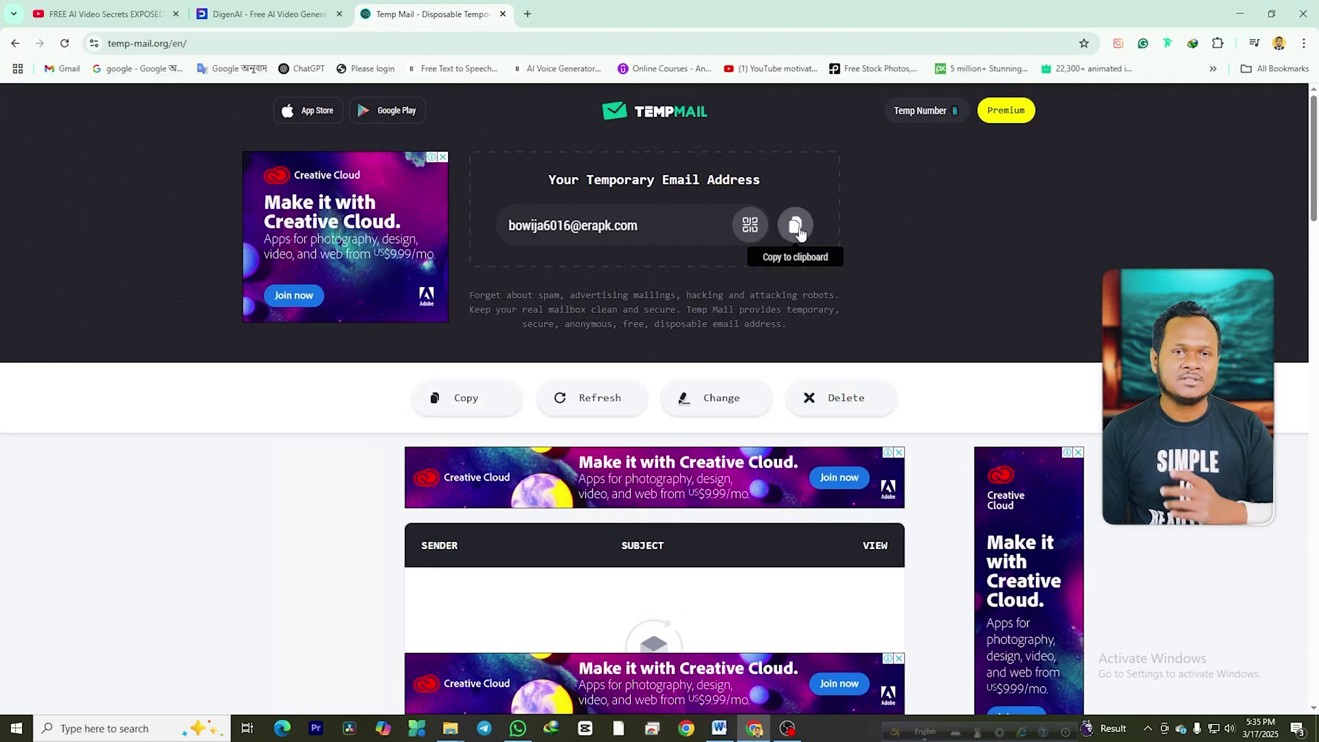
left_click(797, 229)
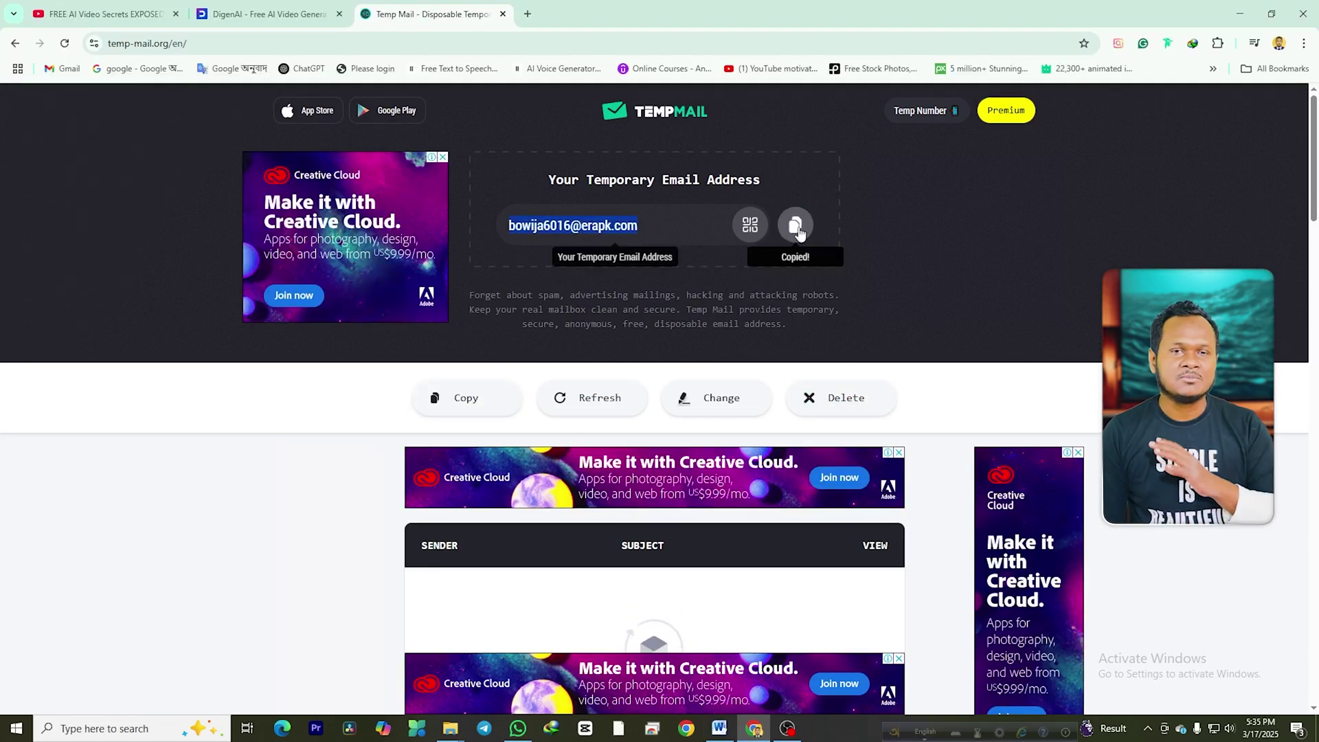
left_click(264, 14)
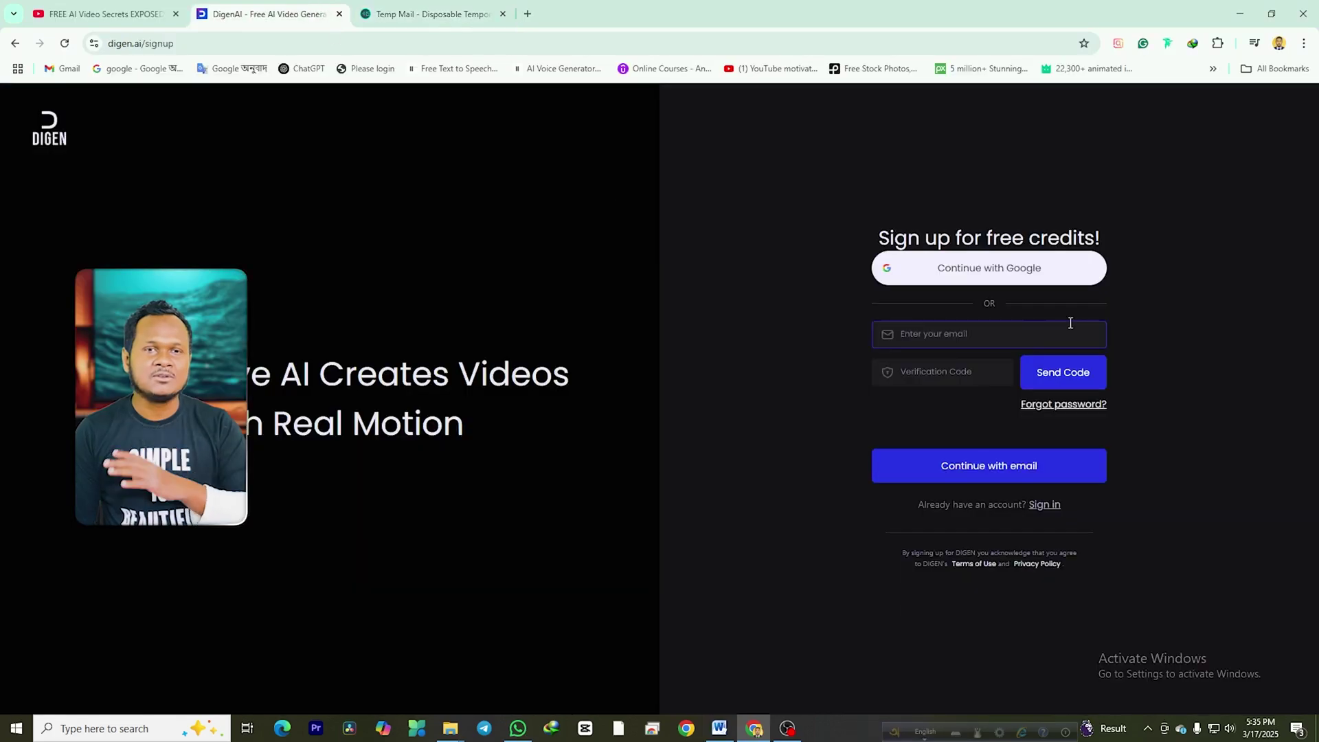
right_click(914, 341)
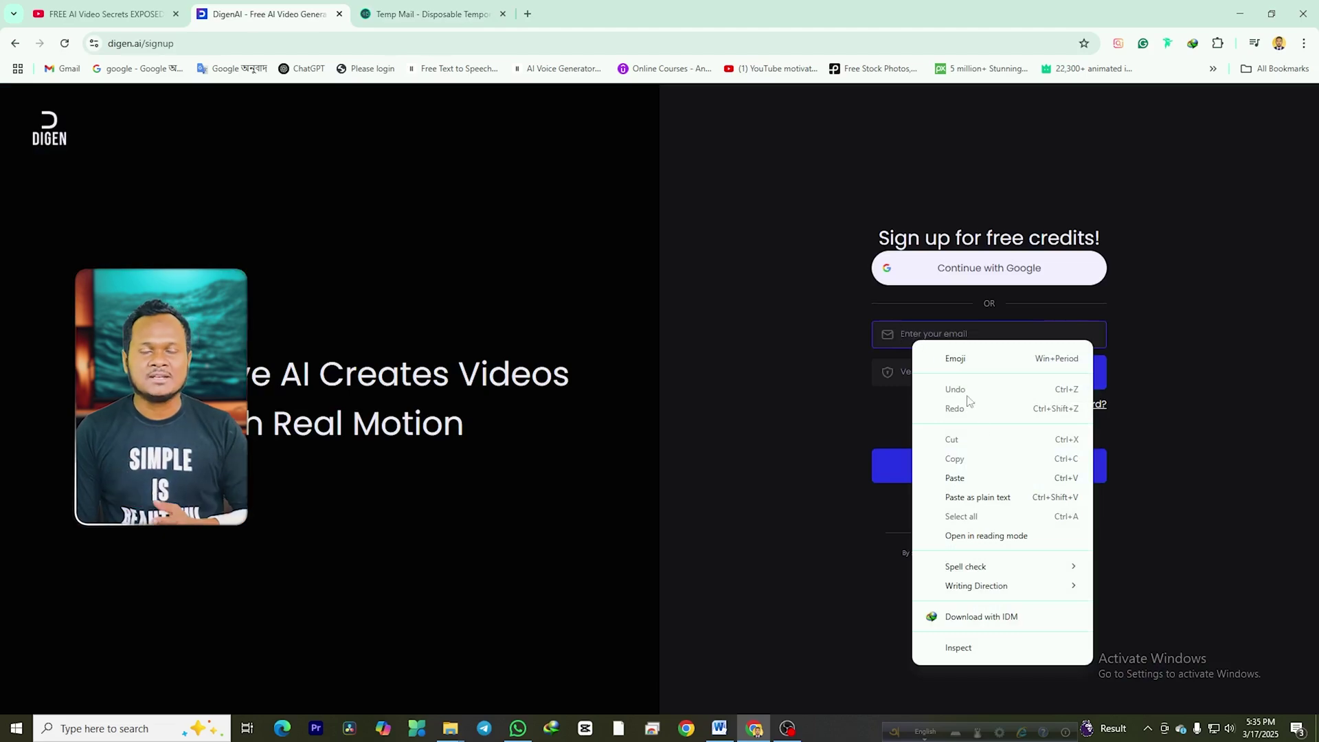
left_click(955, 479)
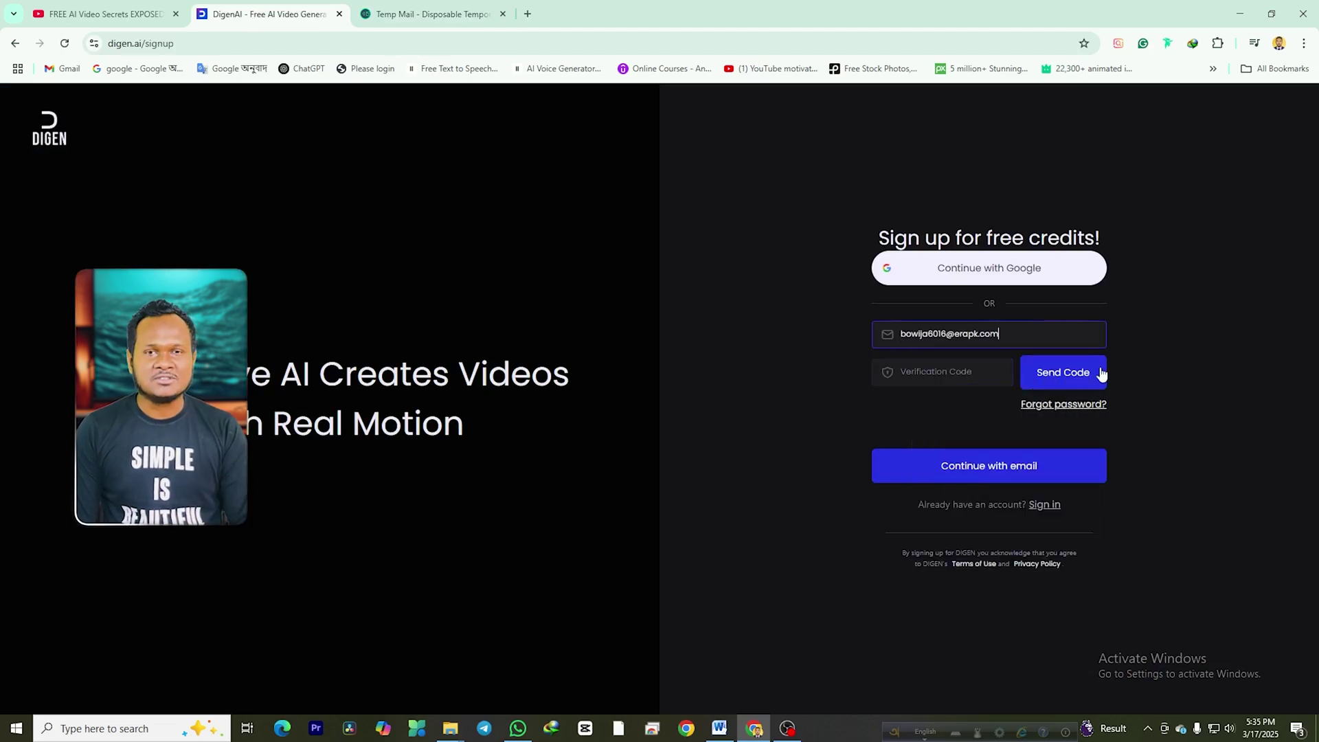
left_click(1077, 374)
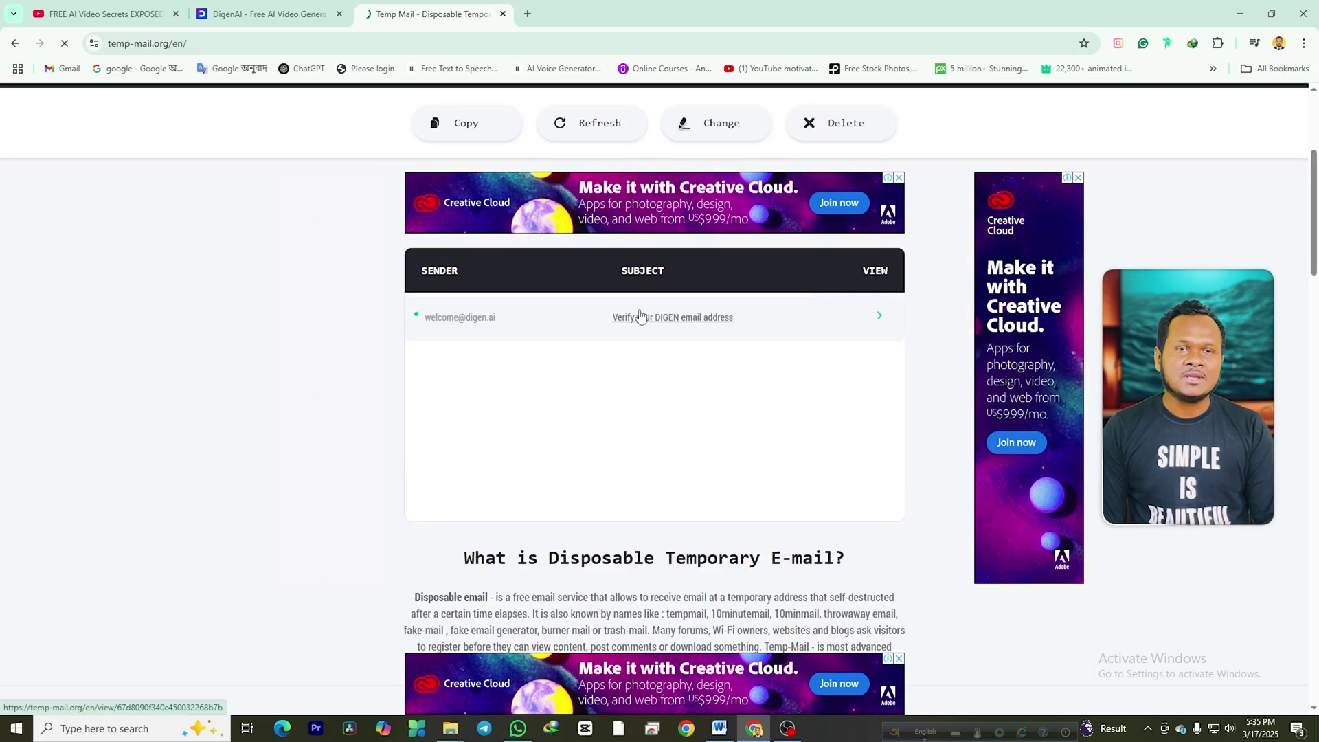
Open the "Verify your DIGEN email address" message in Temp Mail and enter its verification code in the DigenAI sign-up form
left_click(638, 316)
scroll(866, 515, "down", 3)
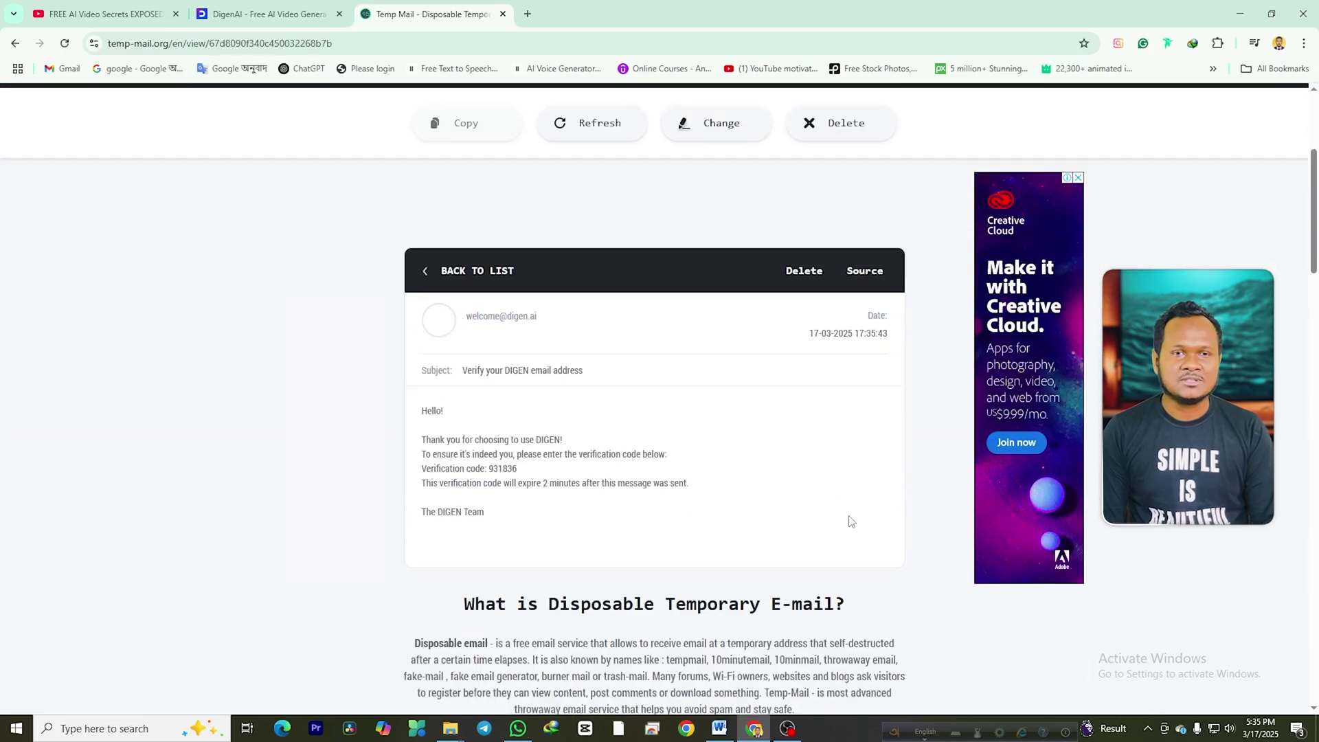
left_click(268, 14)
left_click(962, 371)
type("9")
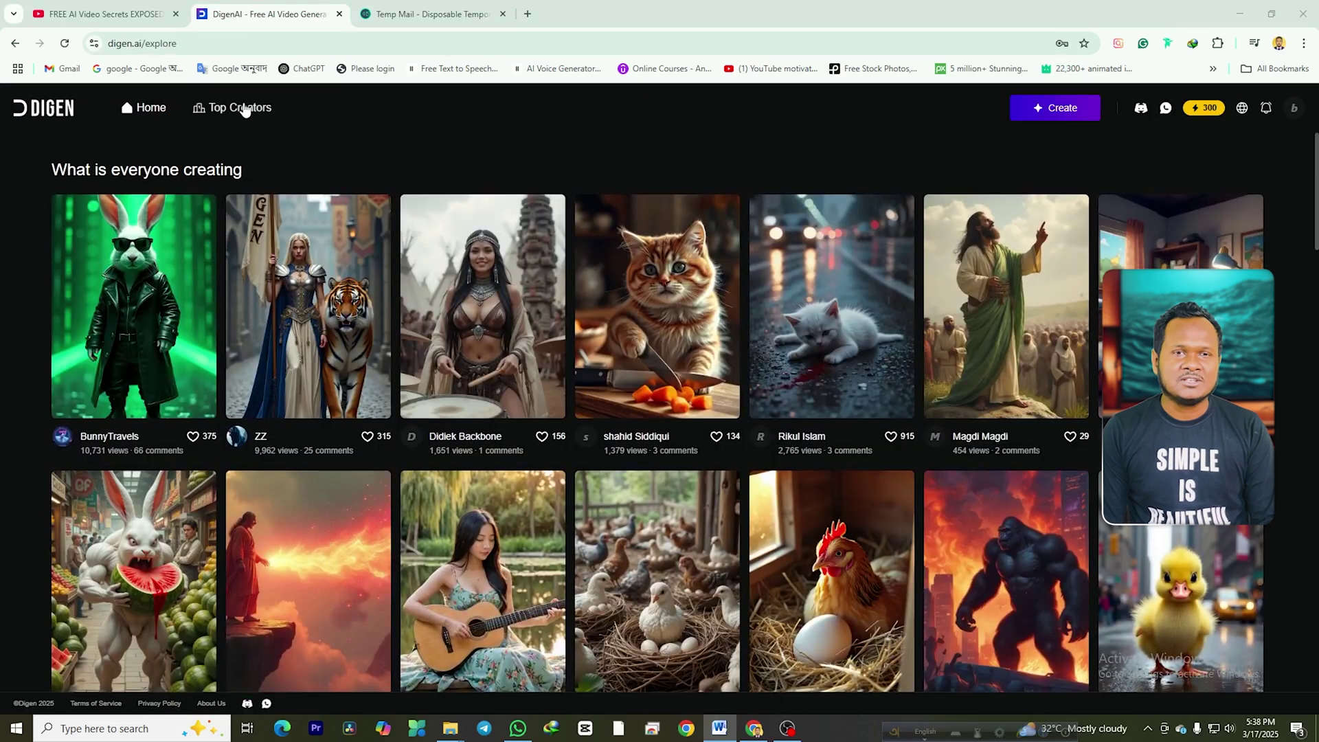
Check the account's remaining Meme credits, the reward benefits and the cost of each generation function
left_click(1204, 110)
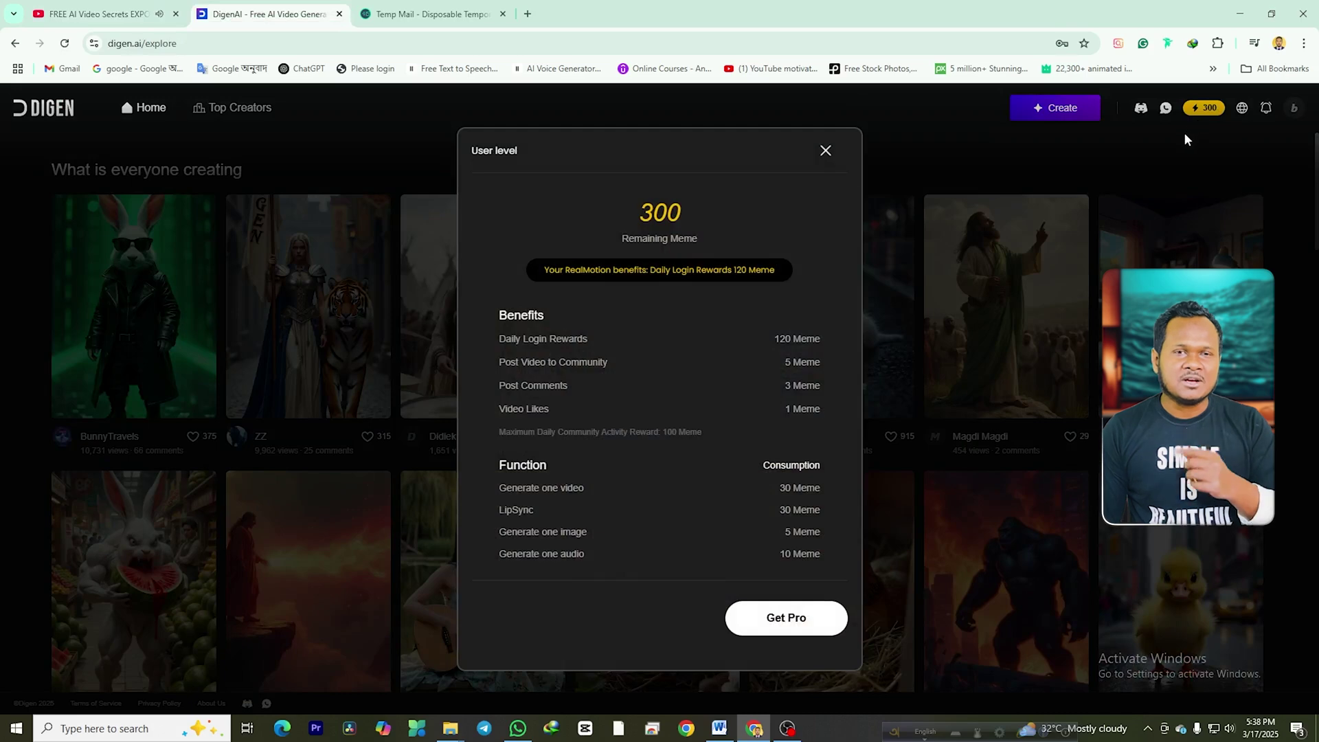
key("Escape")
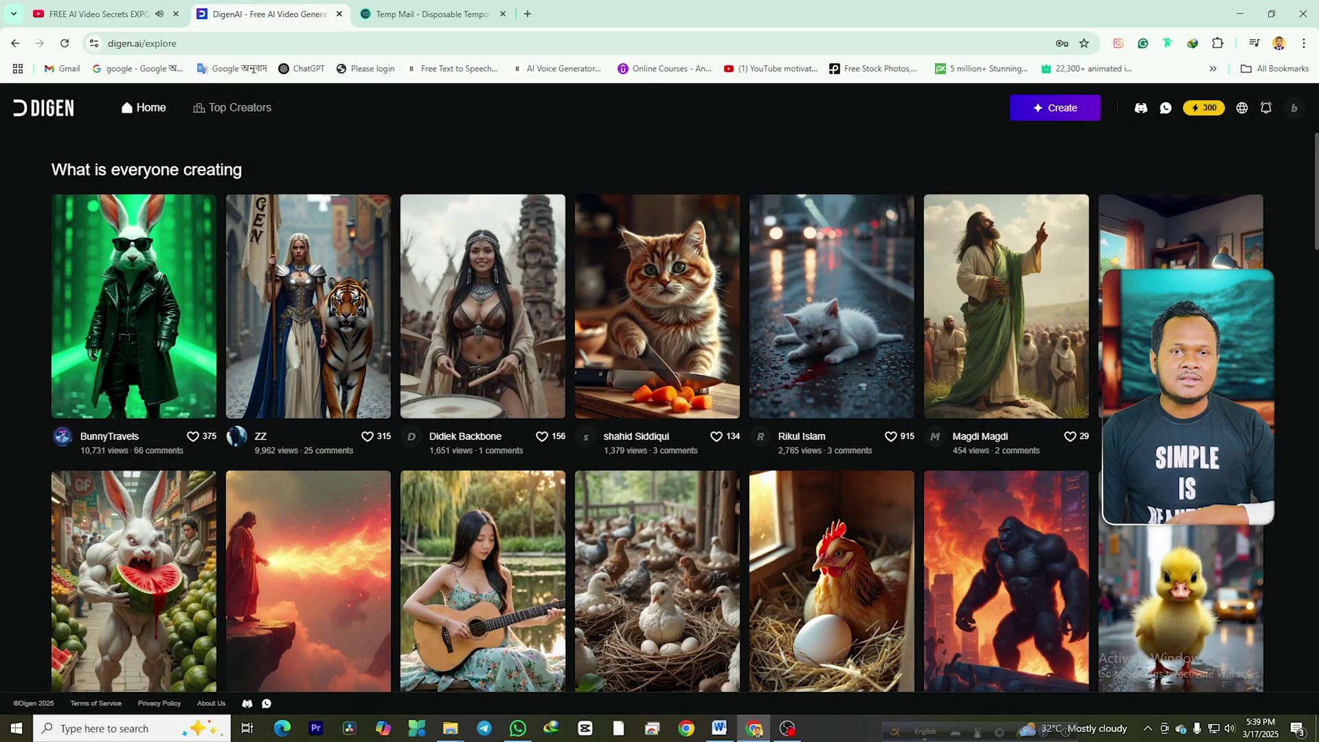
Open the Real Motion video creation page and upload the casino card-table photo as the character image
left_click(1061, 104)
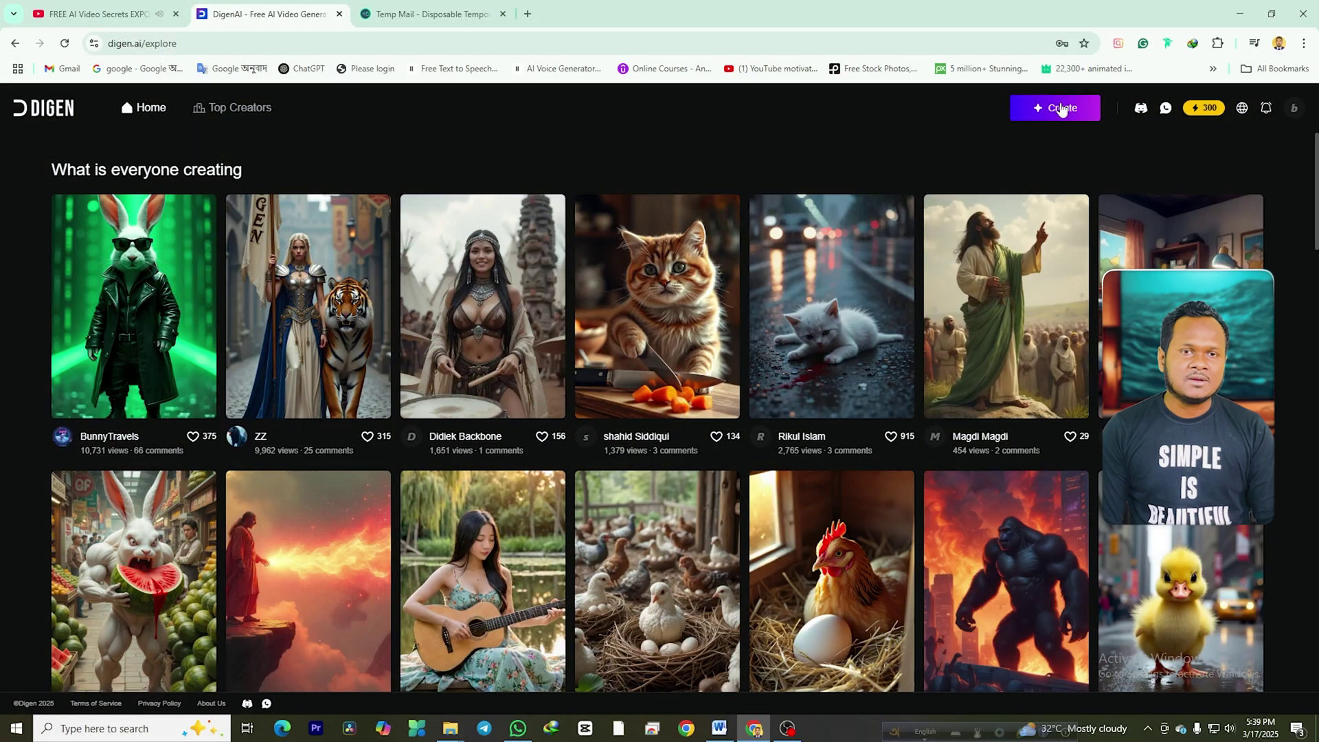
left_click(1061, 108)
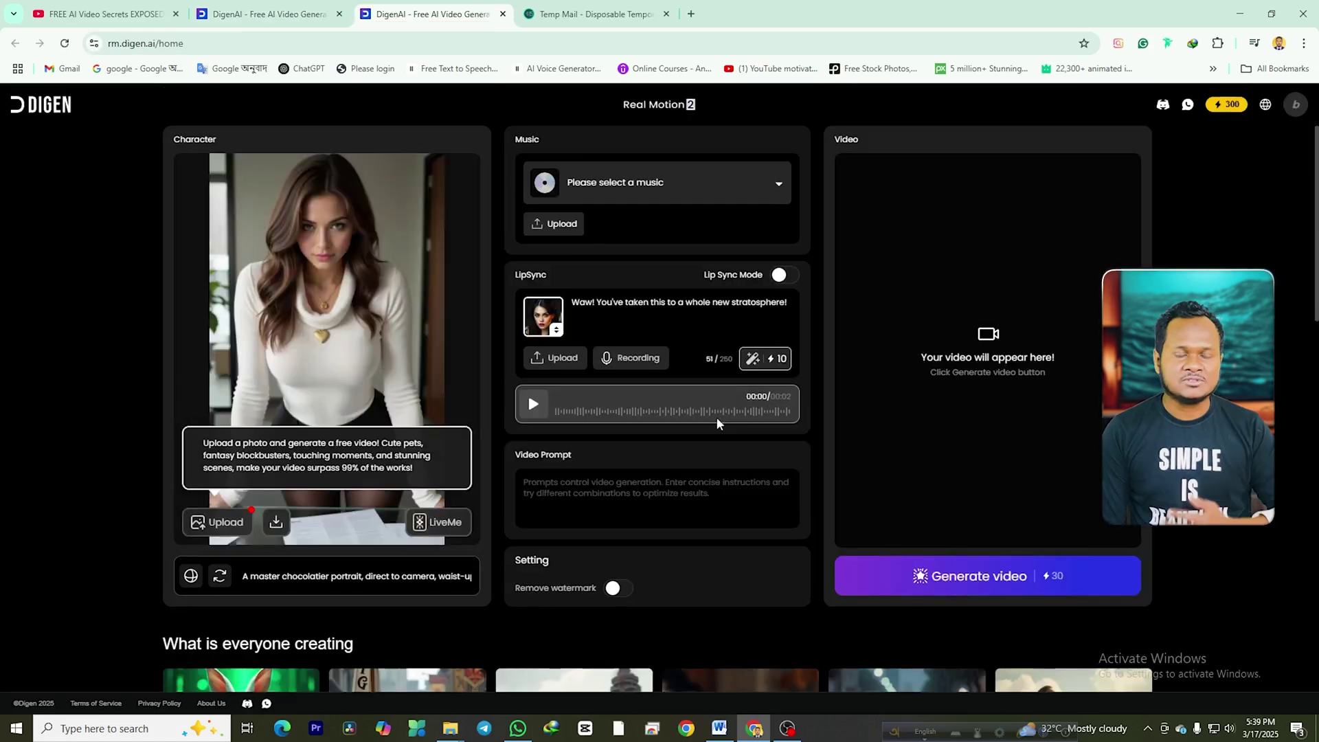
mouse_move(321, 261)
left_click(318, 337)
left_click(999, 510)
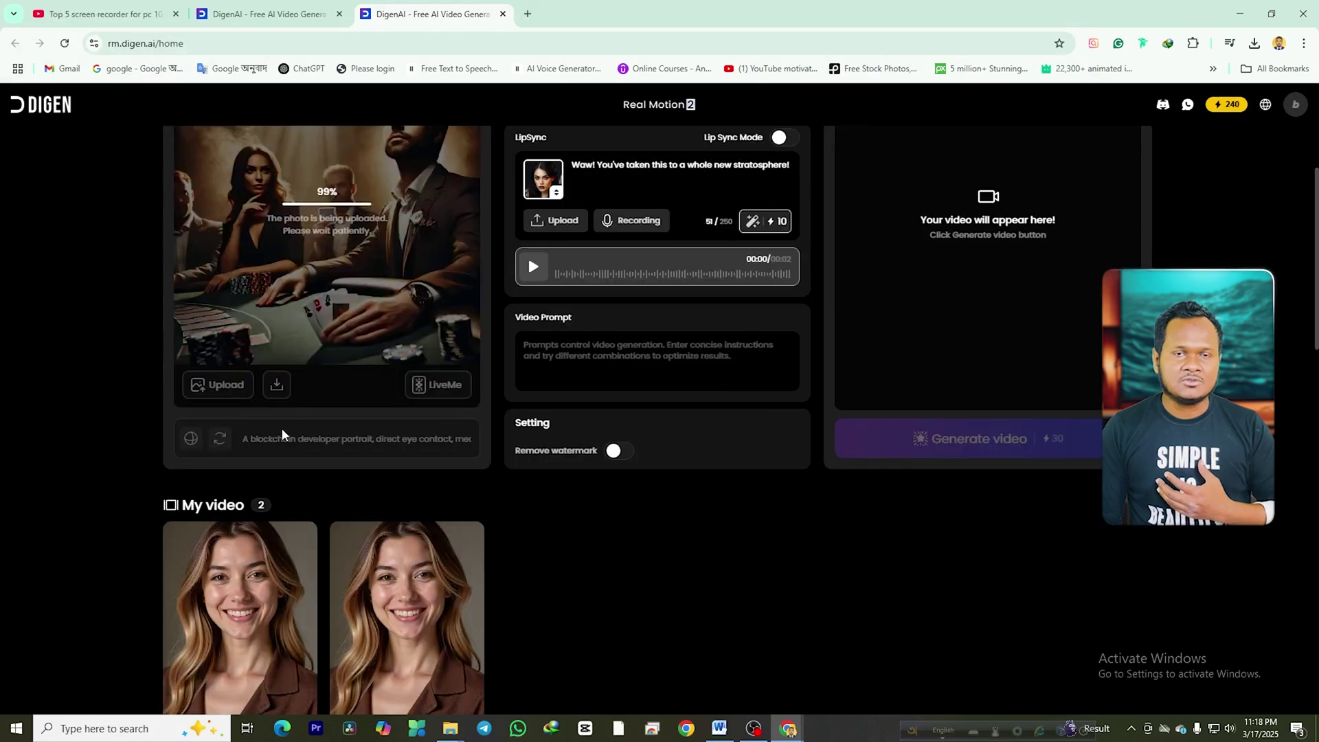
Replace the image prompt with "a beautiful woman smiling at the camera" and generate a new character image
left_click(288, 445)
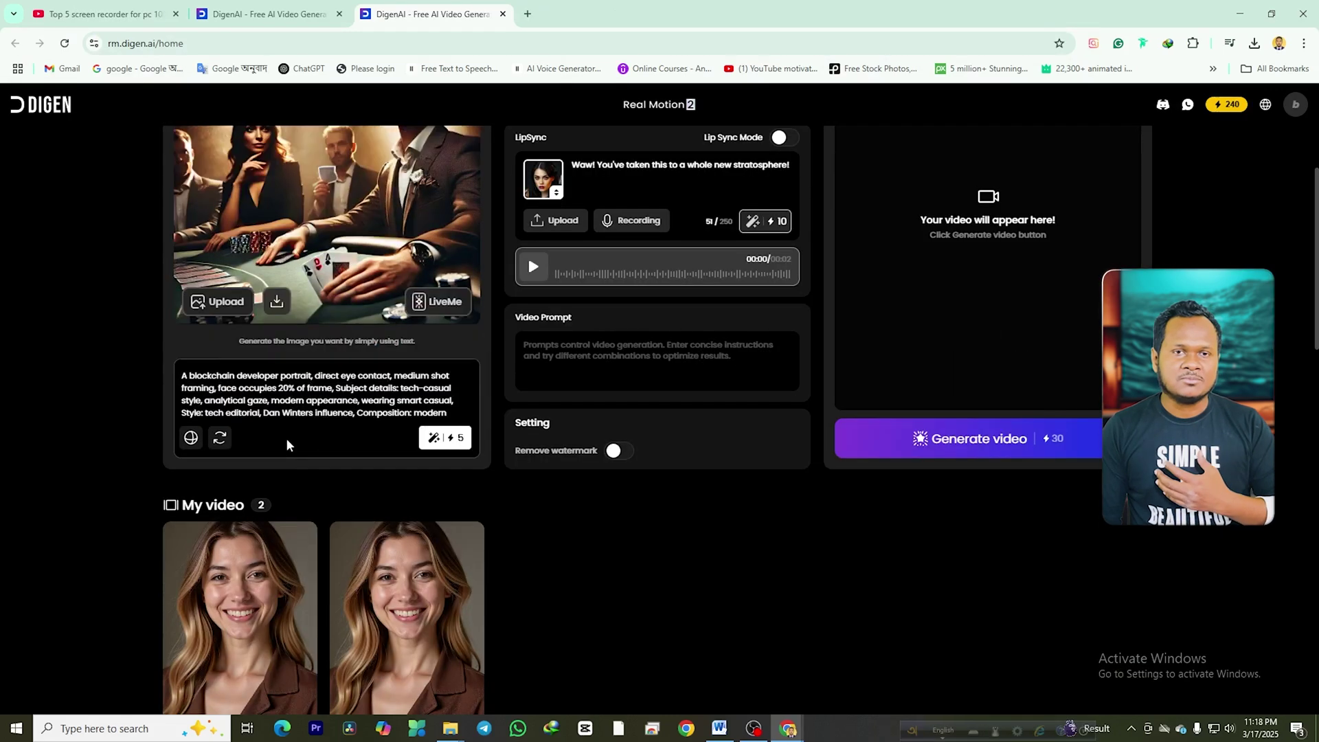
triple_click(323, 413)
key("BackSpace")
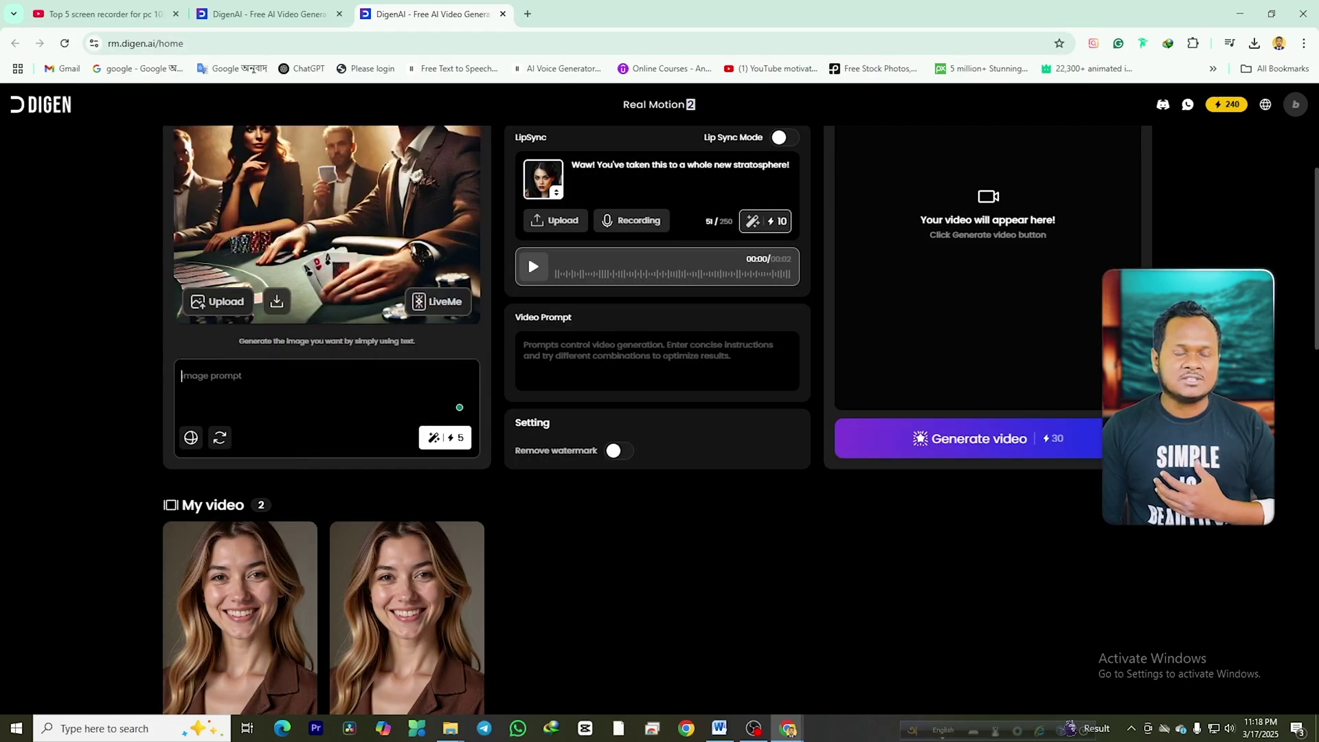
key("ctrl+v")
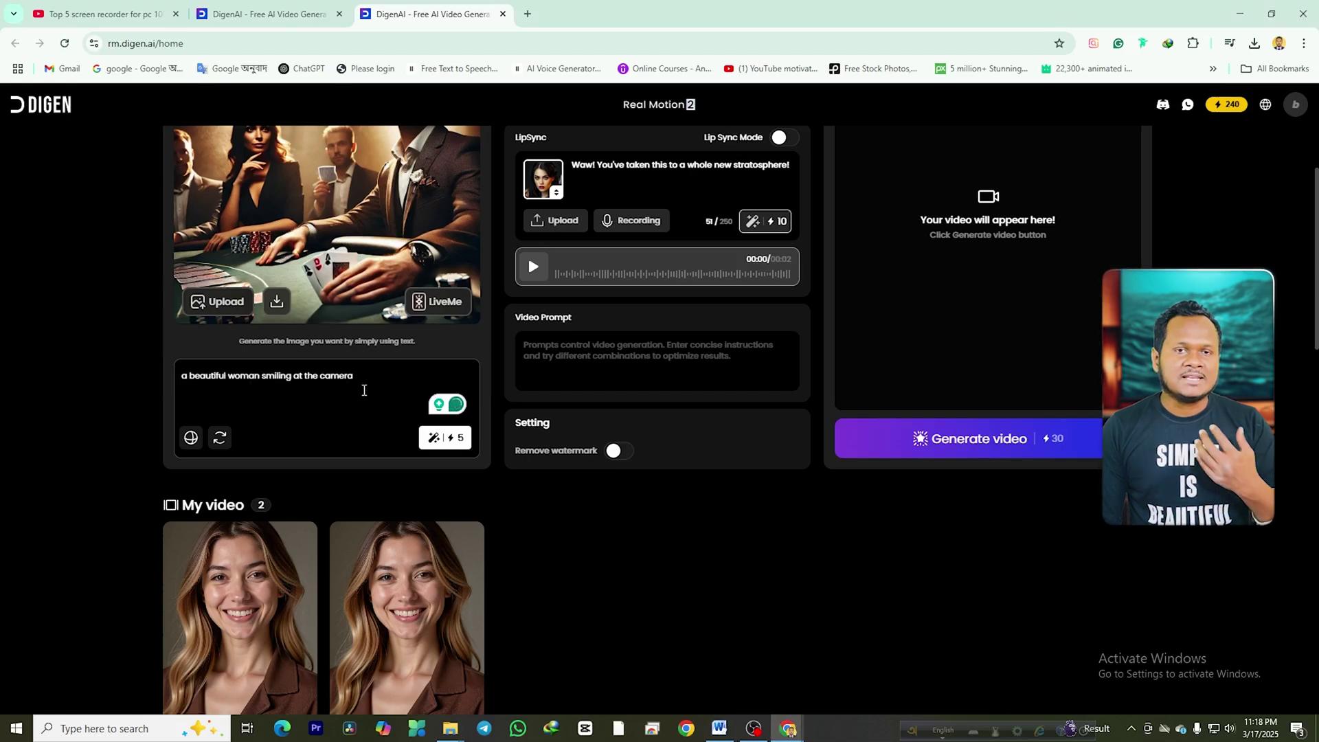
left_click(439, 439)
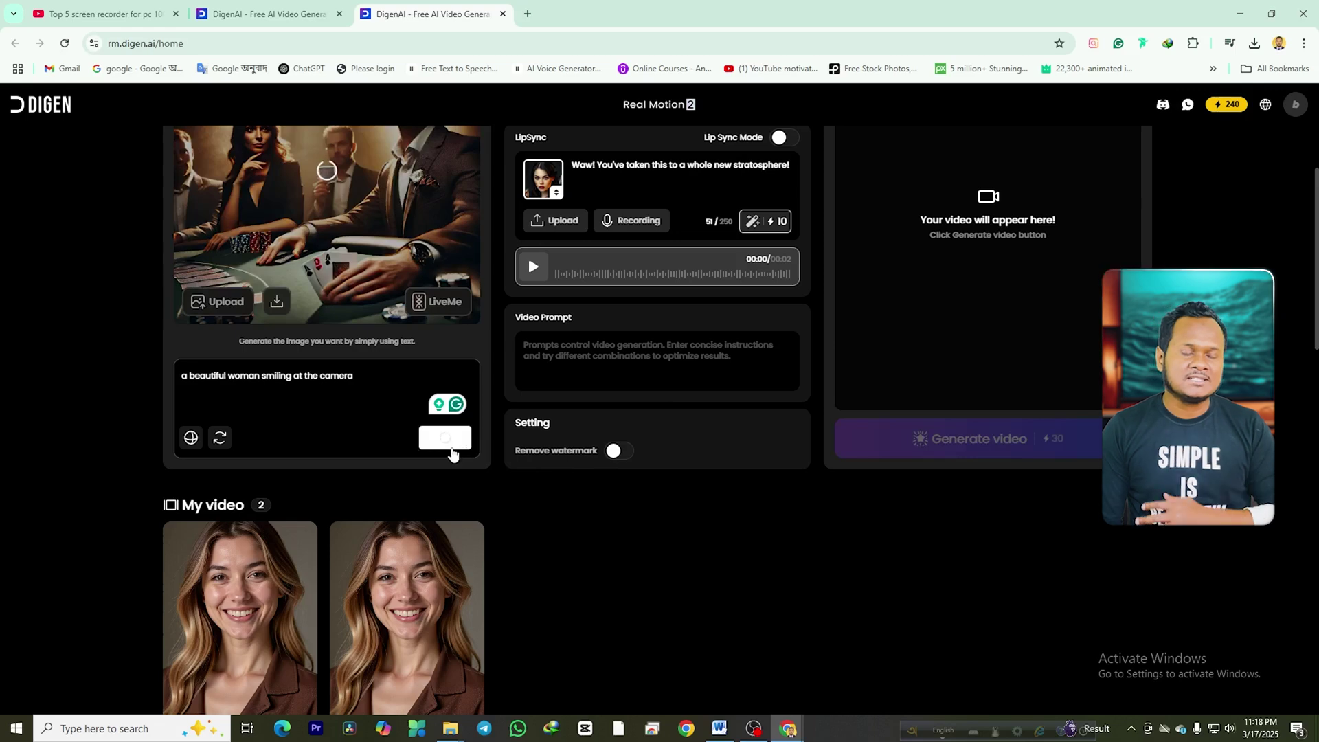
scroll(574, 455, "up", 2)
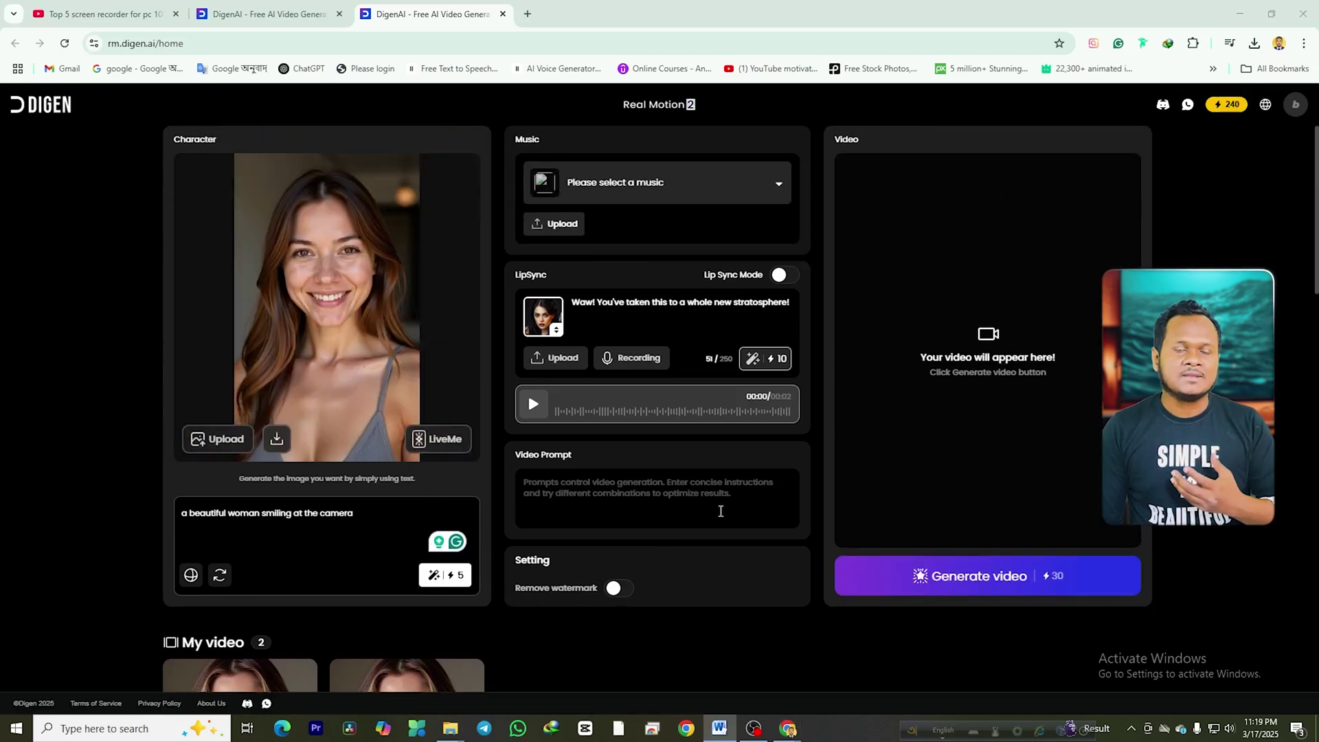
Set the background music to Moon, and view the option for uploading a custom audio file without choosing one
left_click(694, 183)
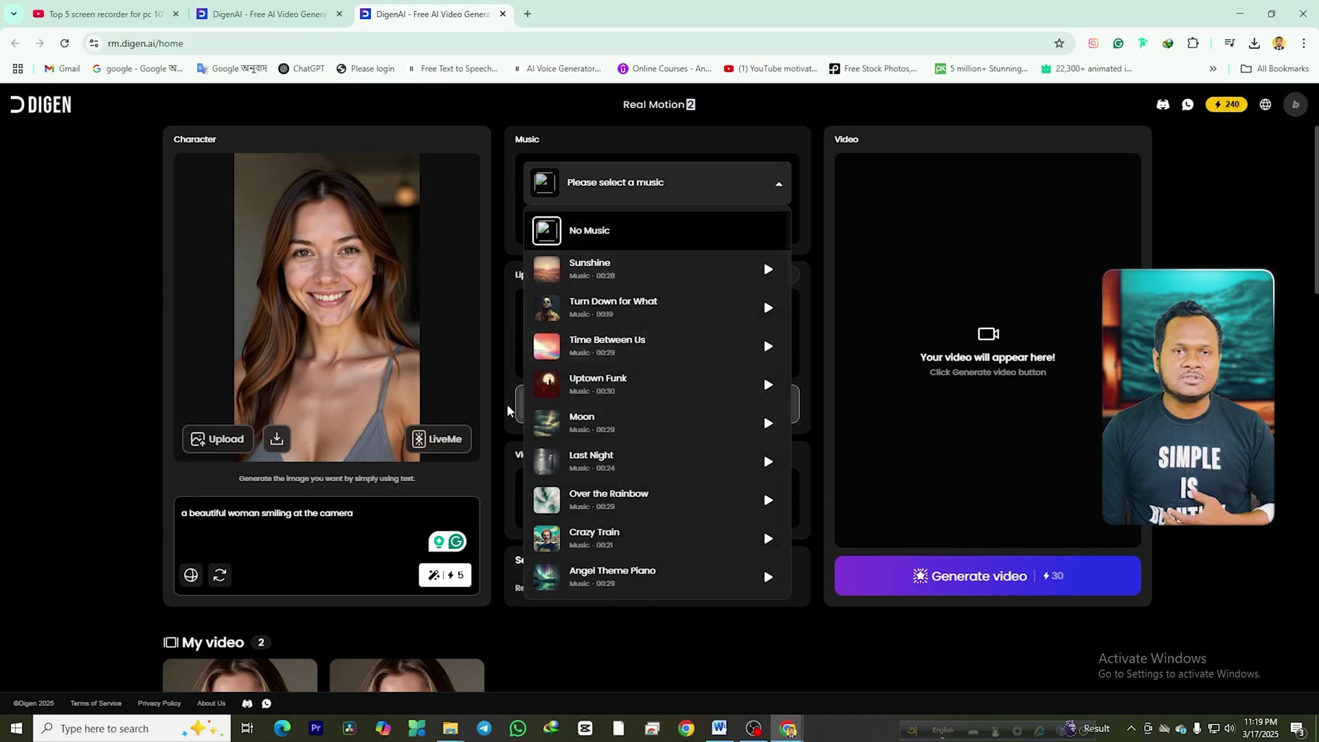
left_click(646, 440)
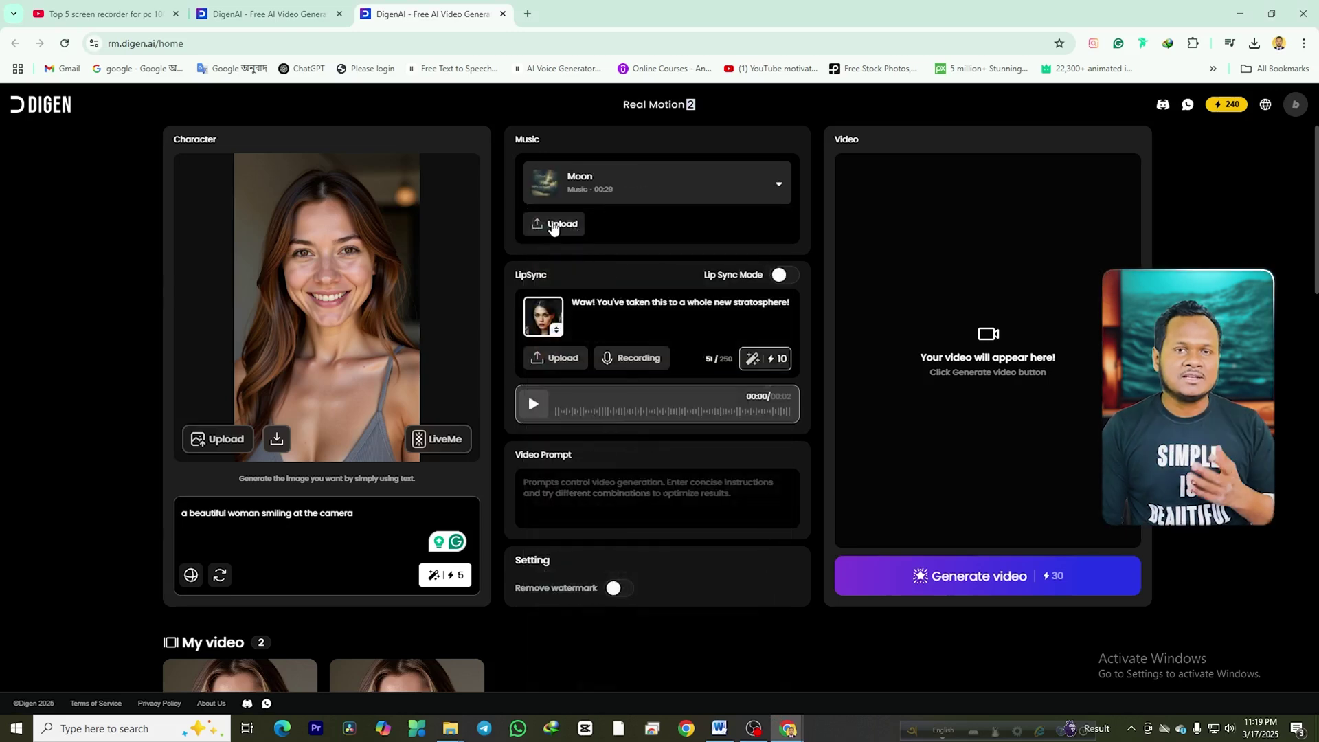
left_click(561, 224)
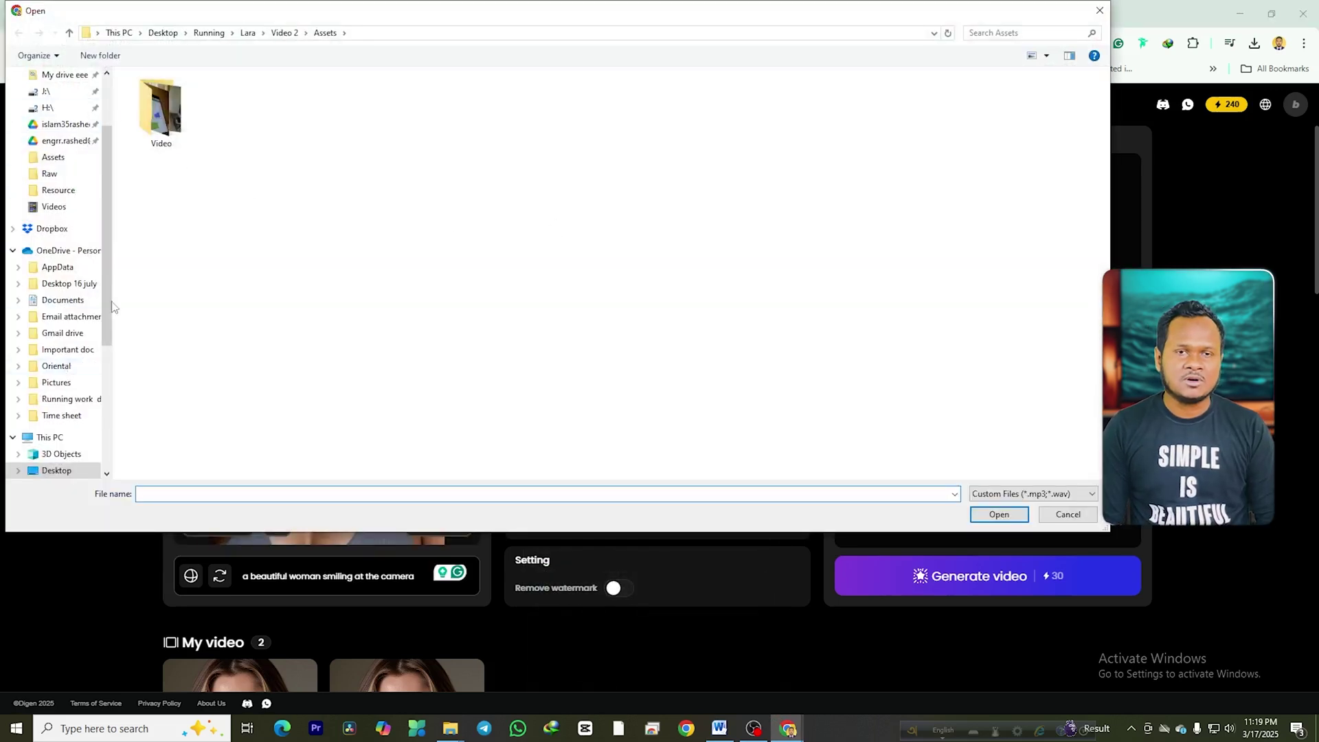
key("Escape")
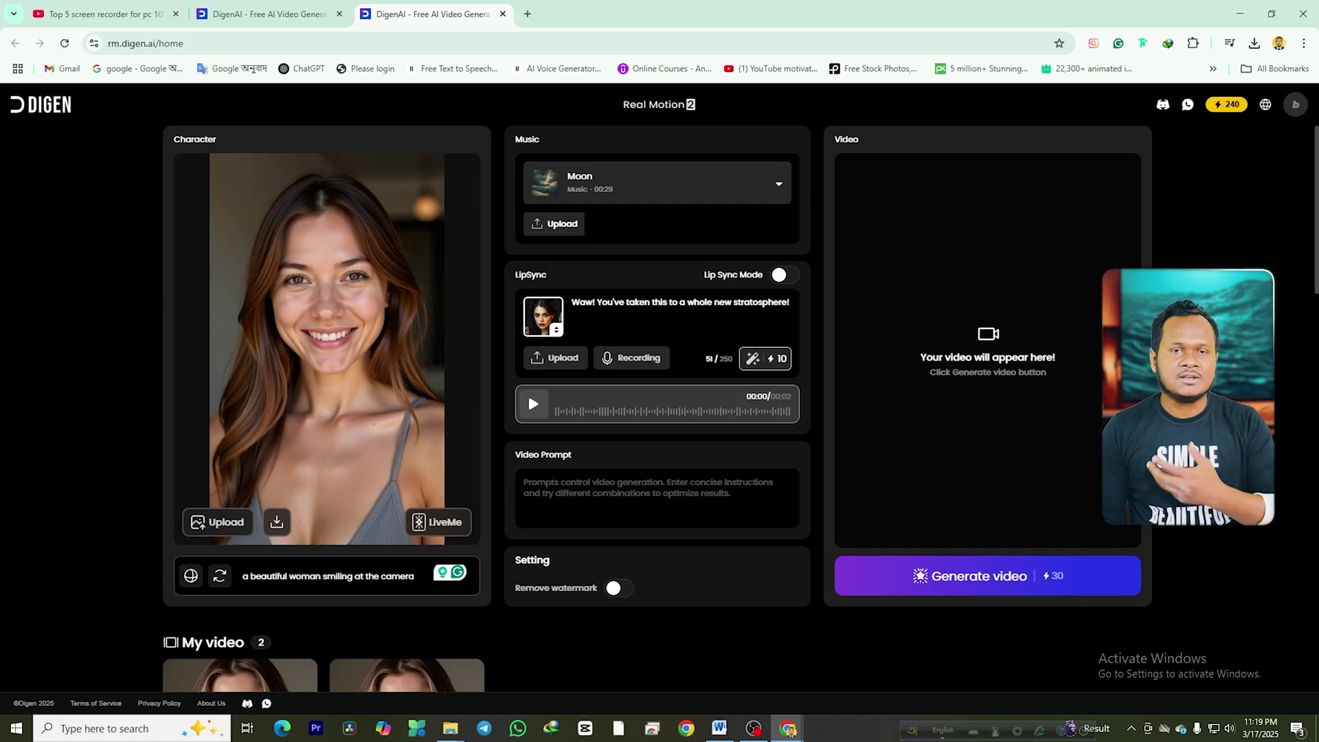
Set the LipSync text to "a woman smiling and waving at the camera" and generate the video from the character image
key("ctrl+a")
type("a woman smiling and waving at the camera")
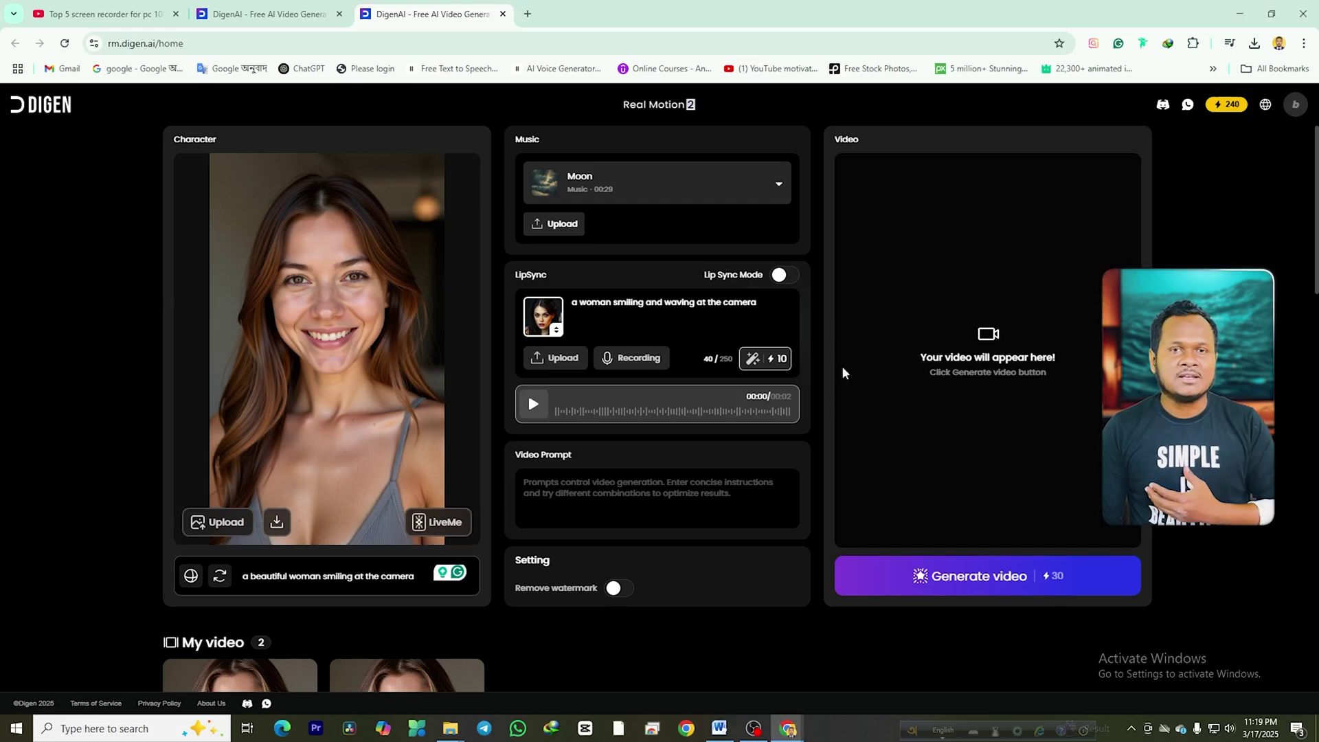
left_click(962, 577)
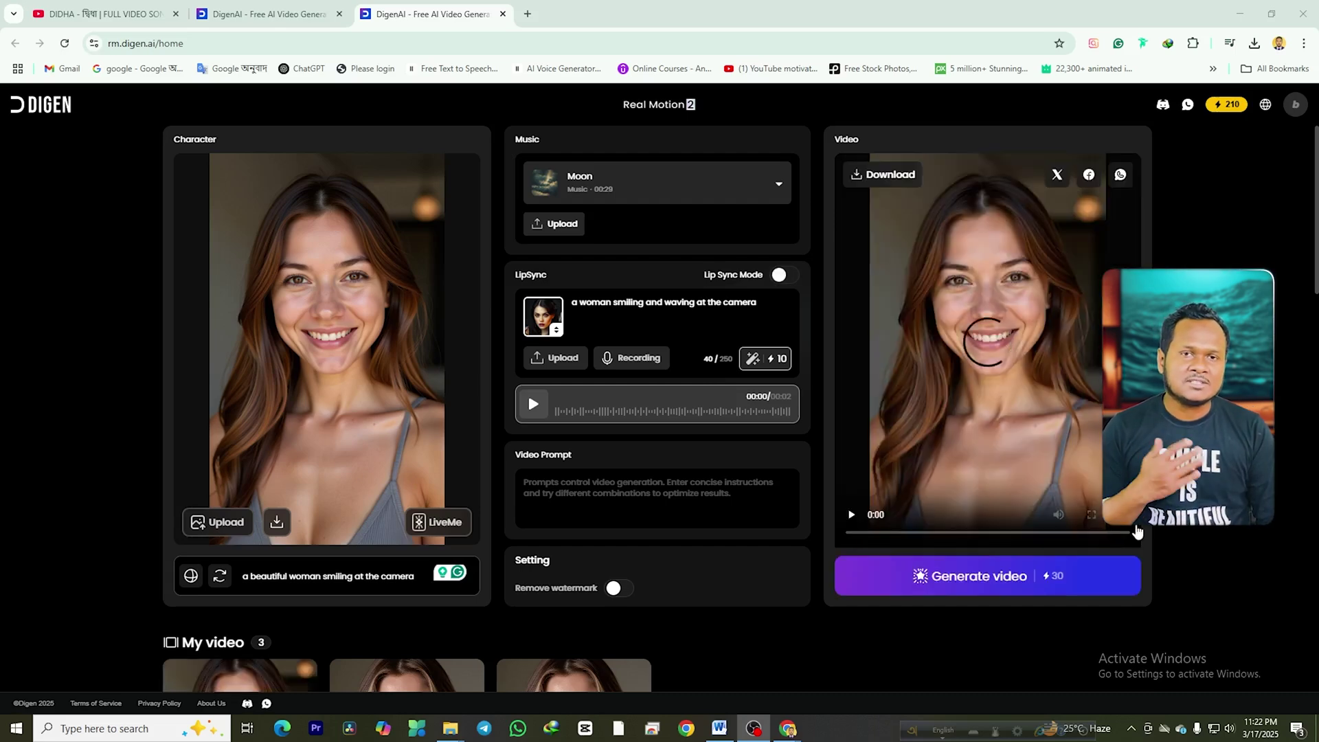
left_click(1117, 514)
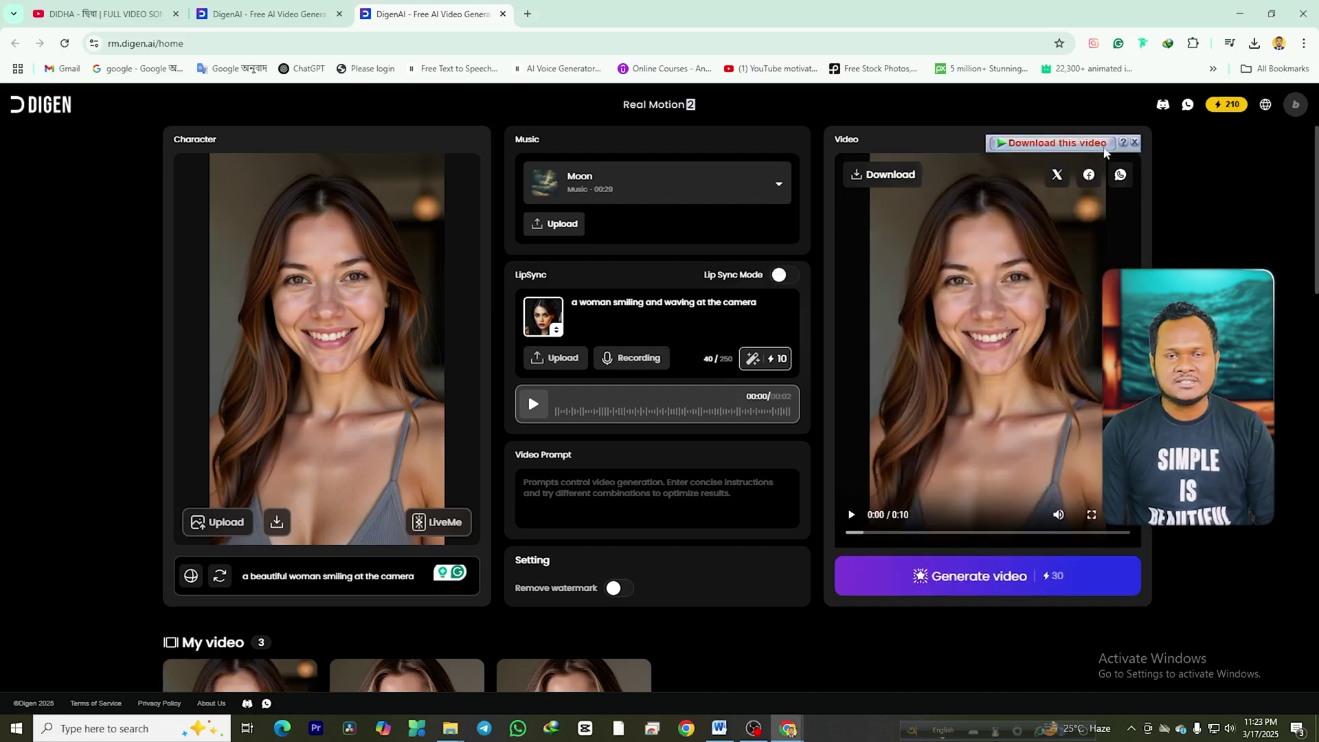
Download the generated video as "DigenAI - Free AI Video Generator.mp4" and pause its preview
left_click(1059, 143)
left_click(654, 425)
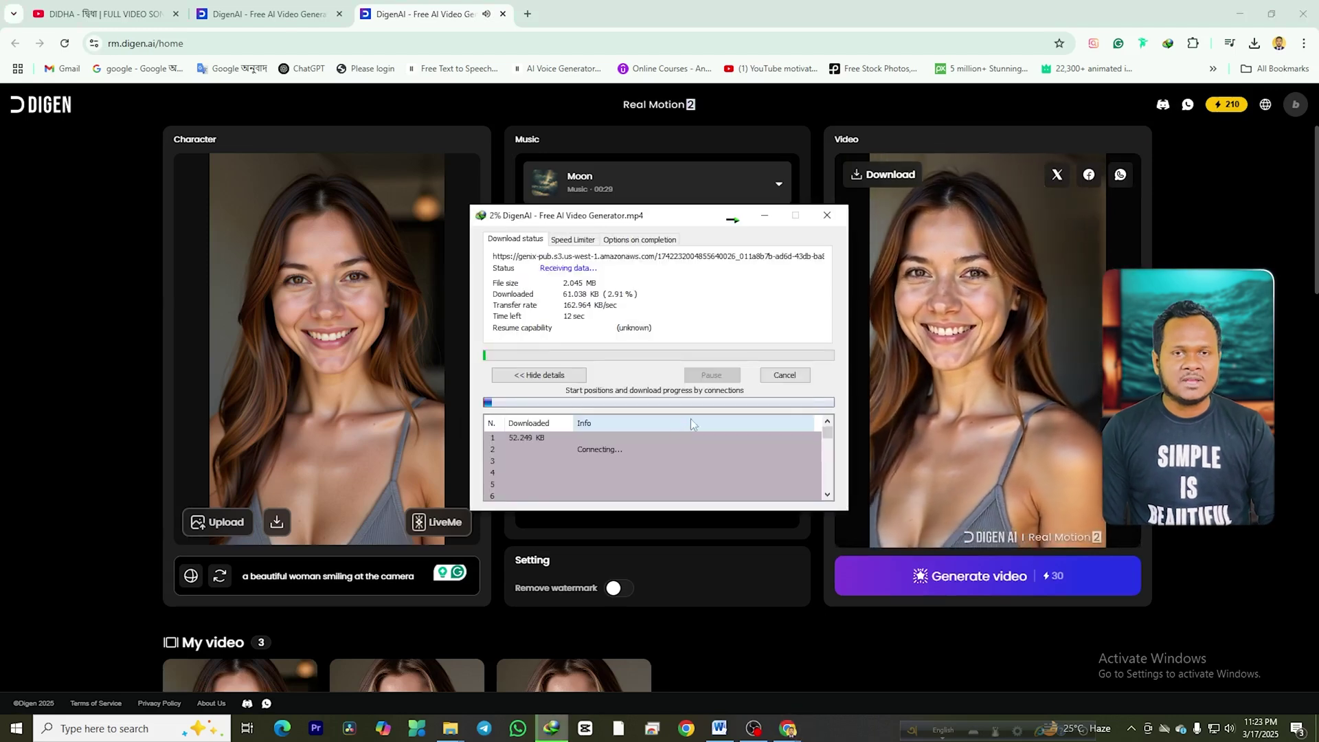
left_click(852, 517)
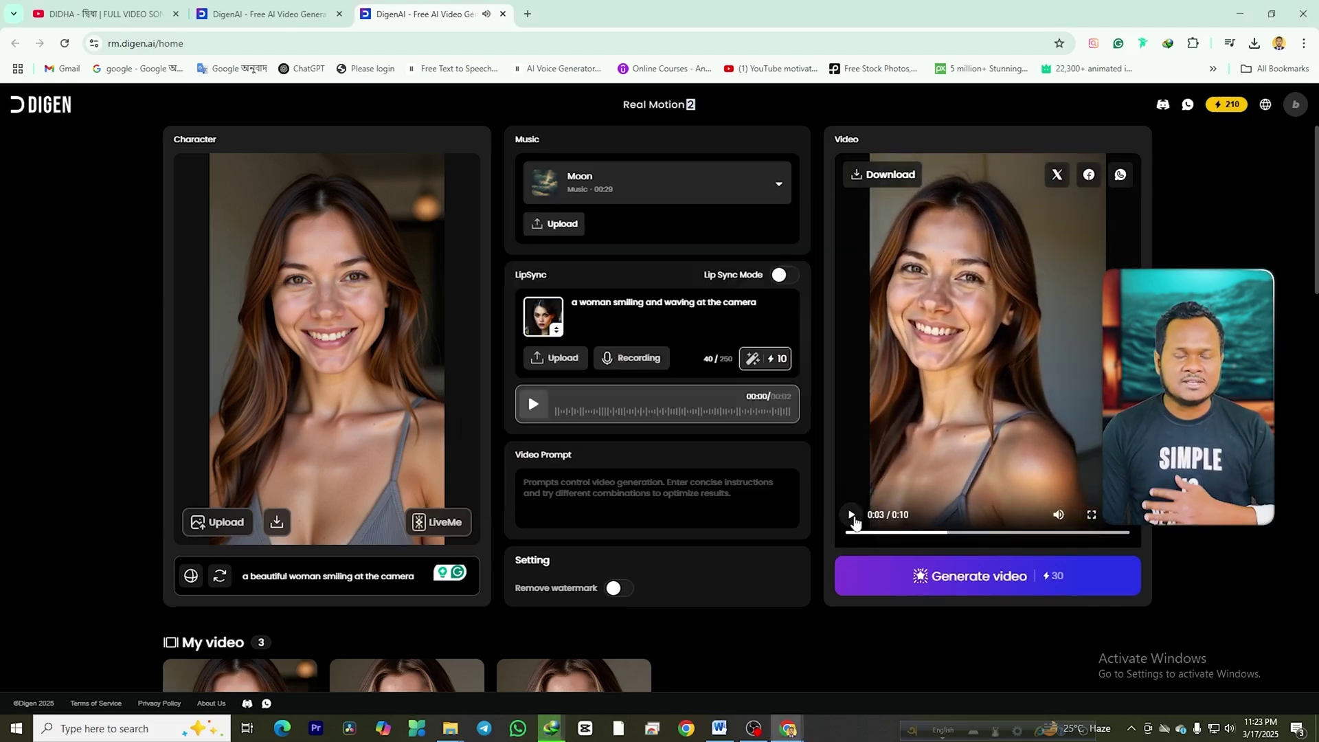
left_click(694, 405)
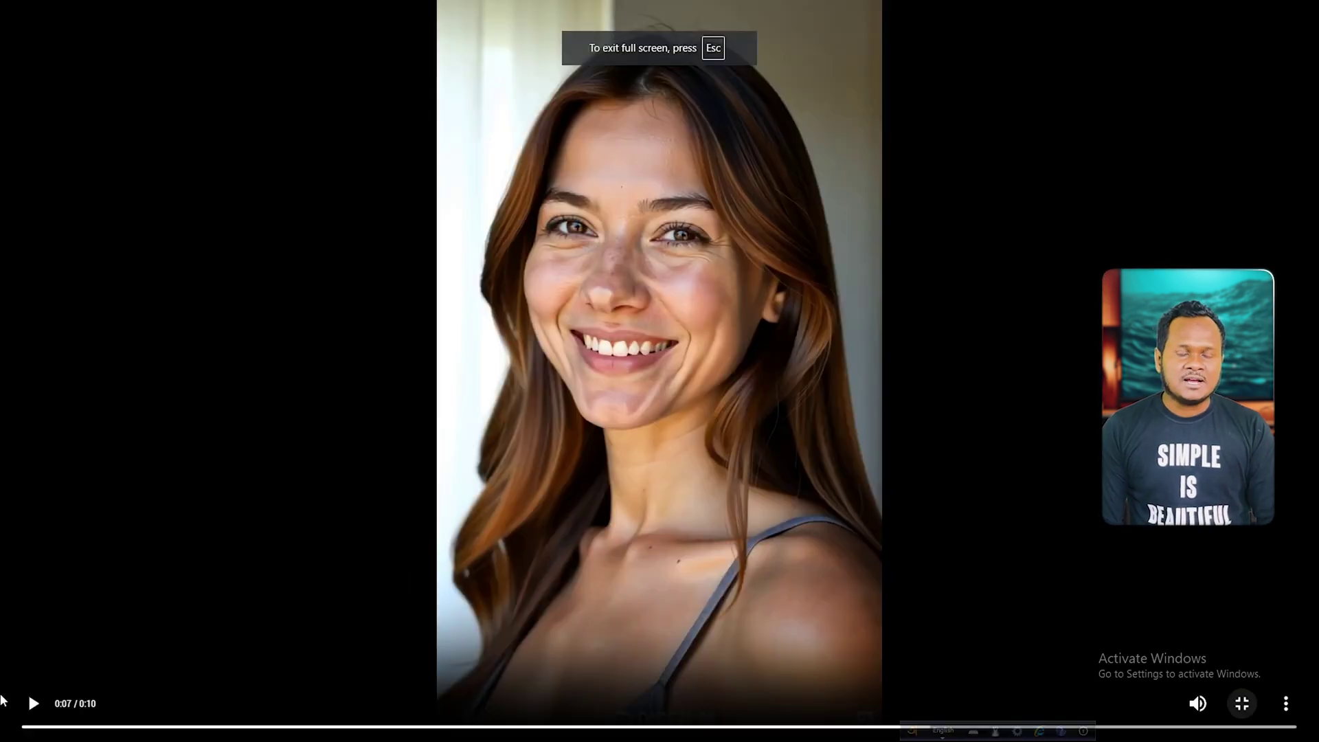
Play the generated video from the full-screen preview and lower the system speaker volume
left_click(34, 703)
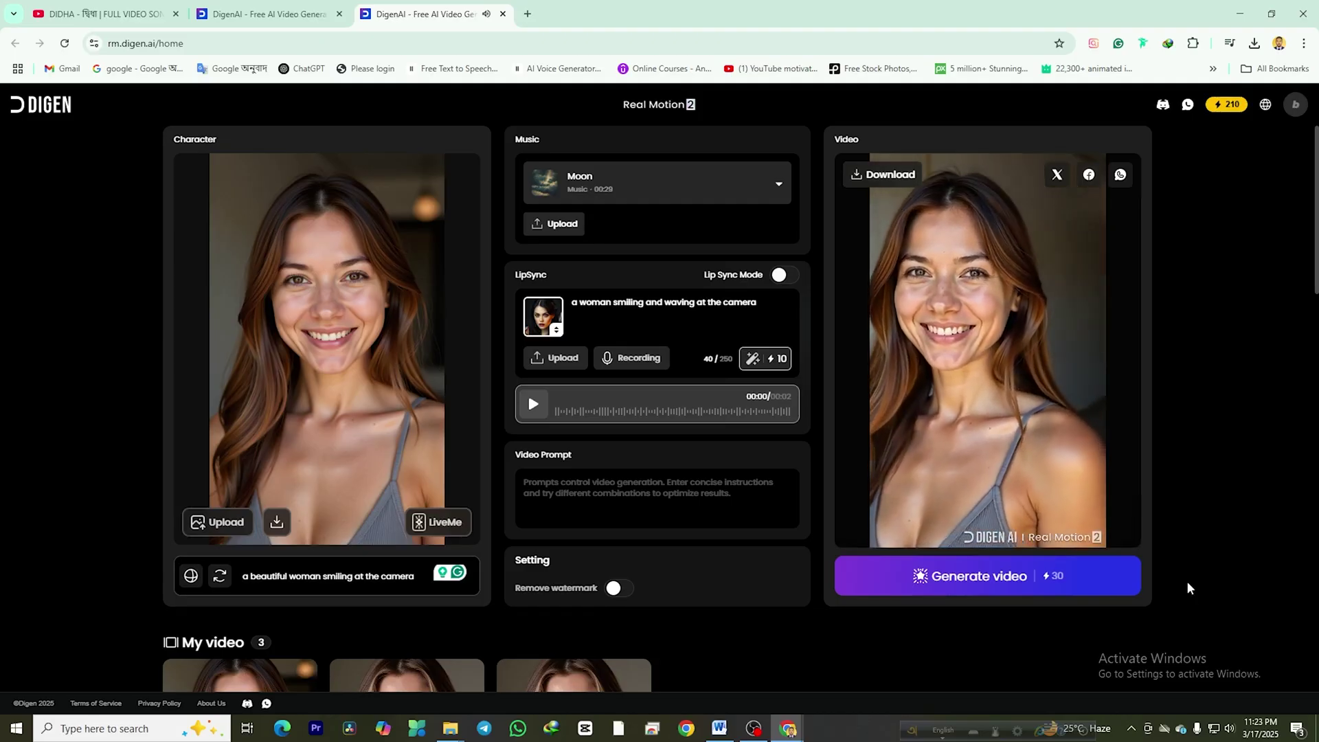
left_click(1233, 727)
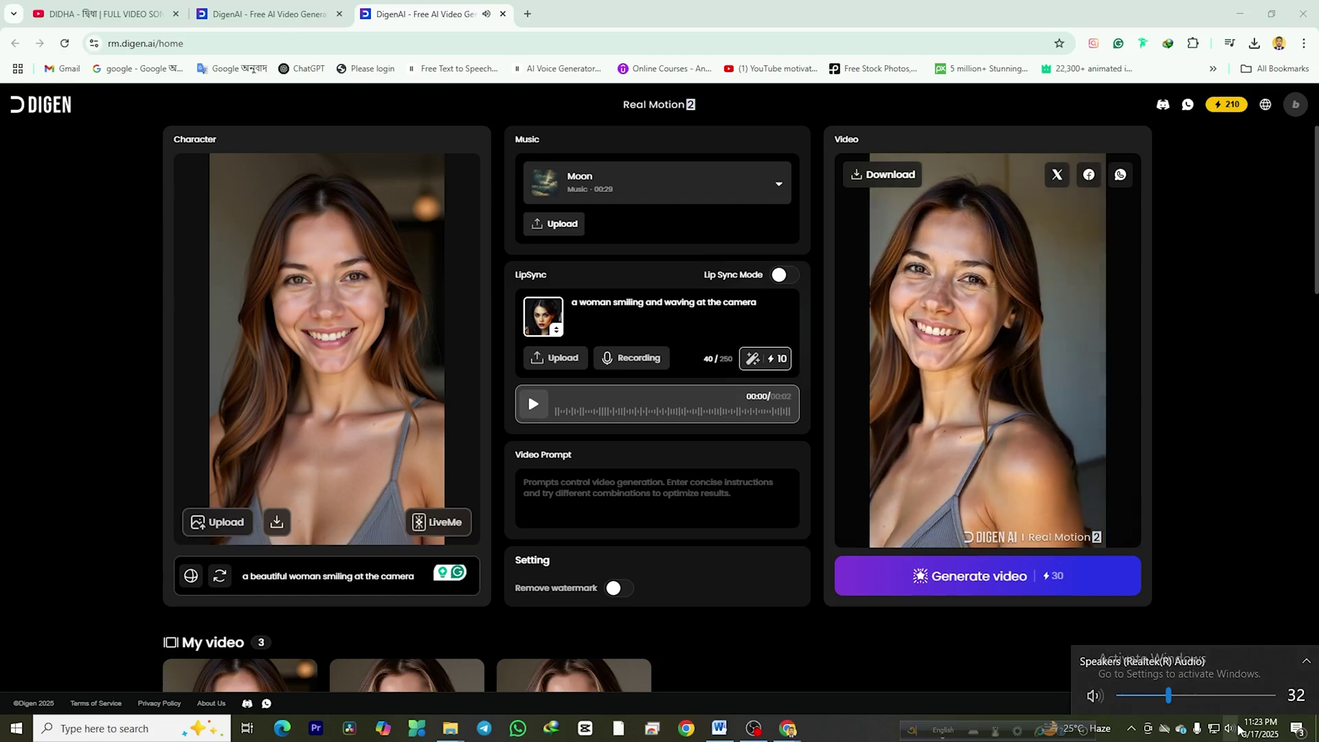
scroll(1175, 695, "down", 3)
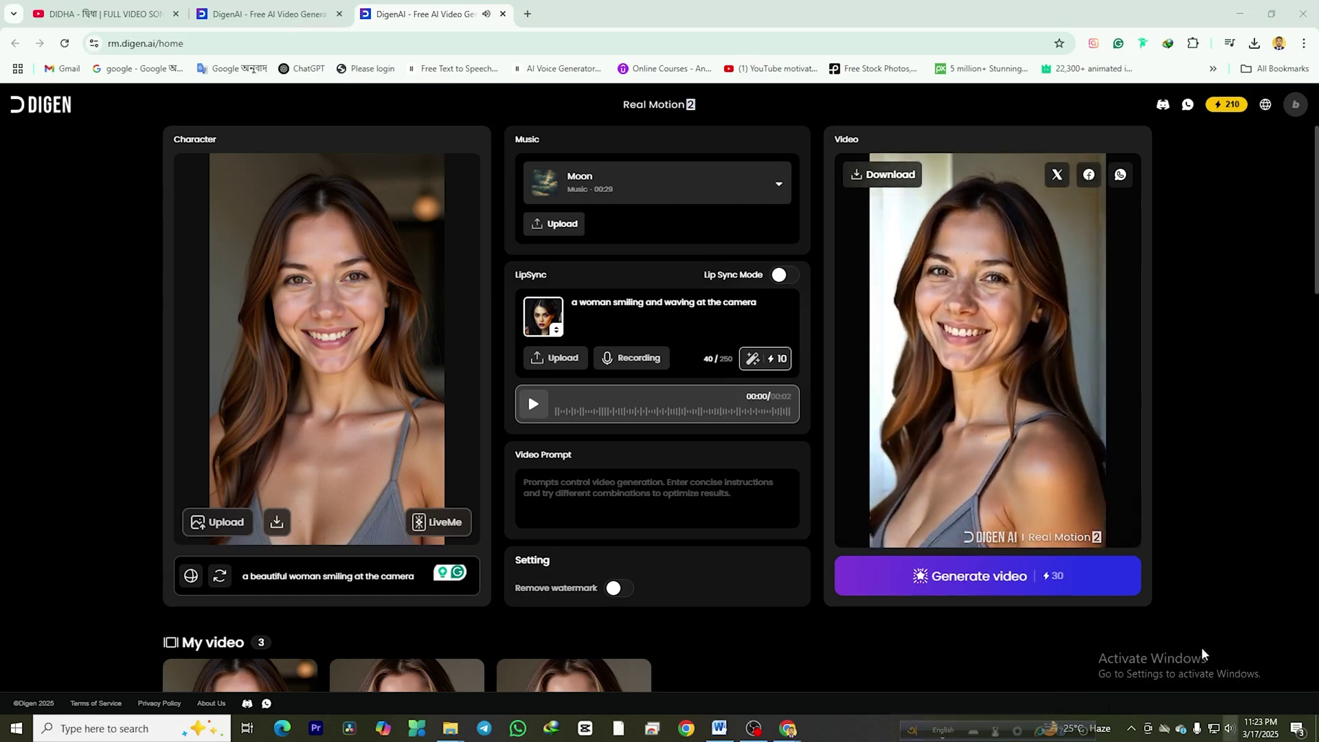